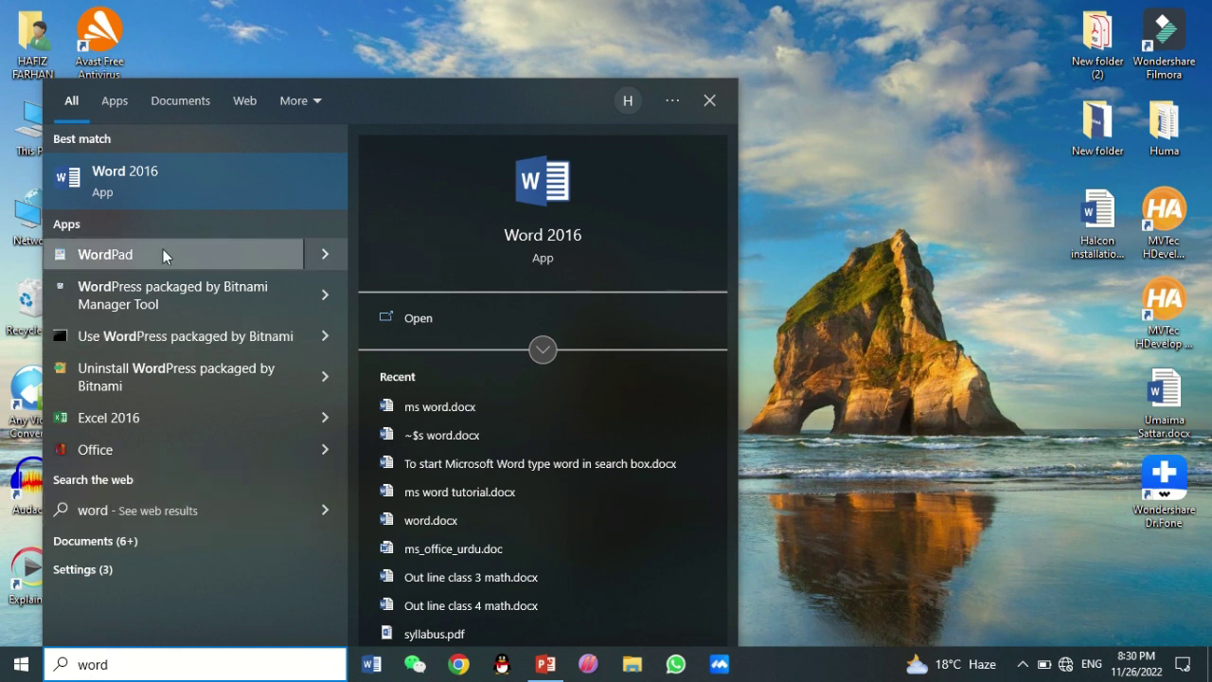
Create a blank document in Word 2016 and enter three paragraphs introducing Microsoft Word, starting "Microsft Word is a widely used commercial word porcessor".
left_click(164, 187)
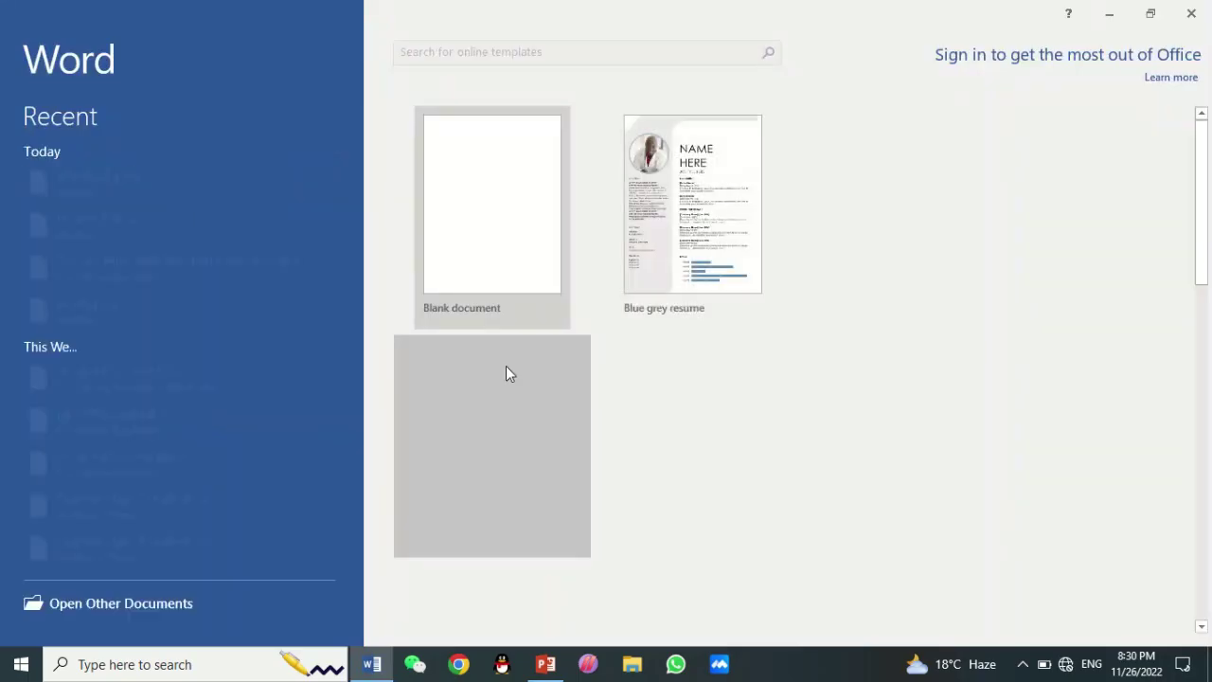
left_click(518, 231)
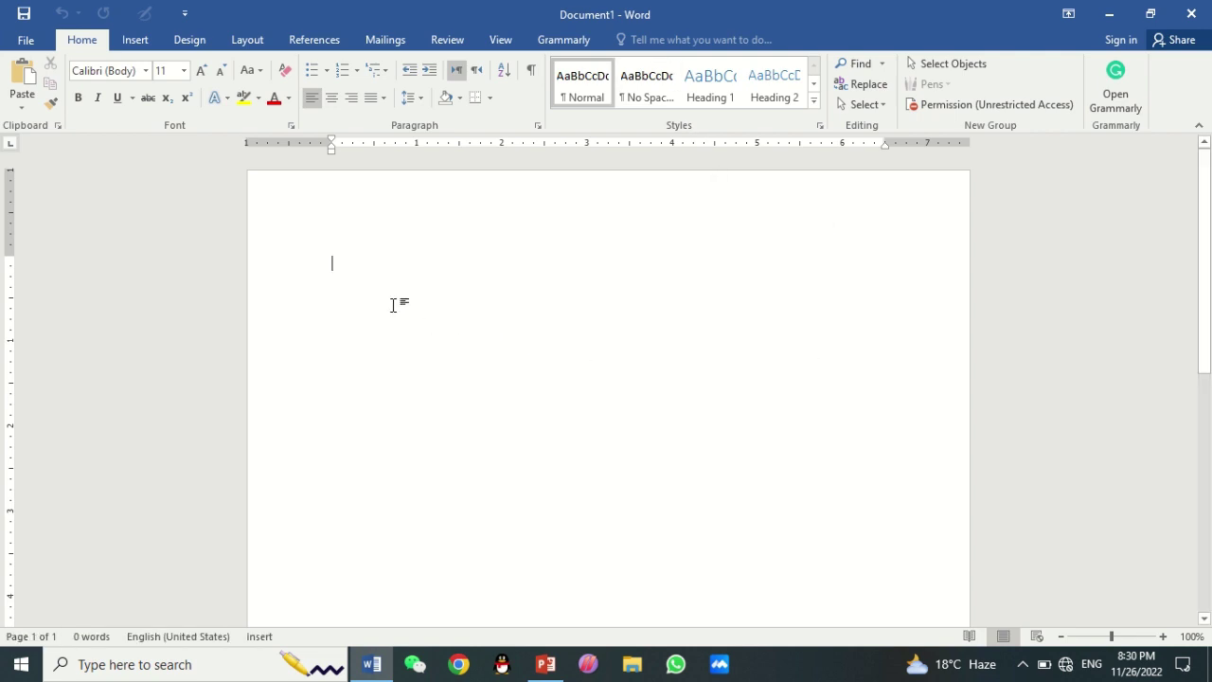
type("Microsft Word is a widely used  commercial word porcessor designed by Microsoft. Microsoft Word is a compnent of the Microsoft Office suite of productivity software, but  can also be purchased as a stand-alone product.  Microsoft Word wsa initially launched in 1983, and has since been revised numerous times.It are available for both Windows and Apple operating systems.  Microsoft Word is ofen called simply Word or  MS Word.")
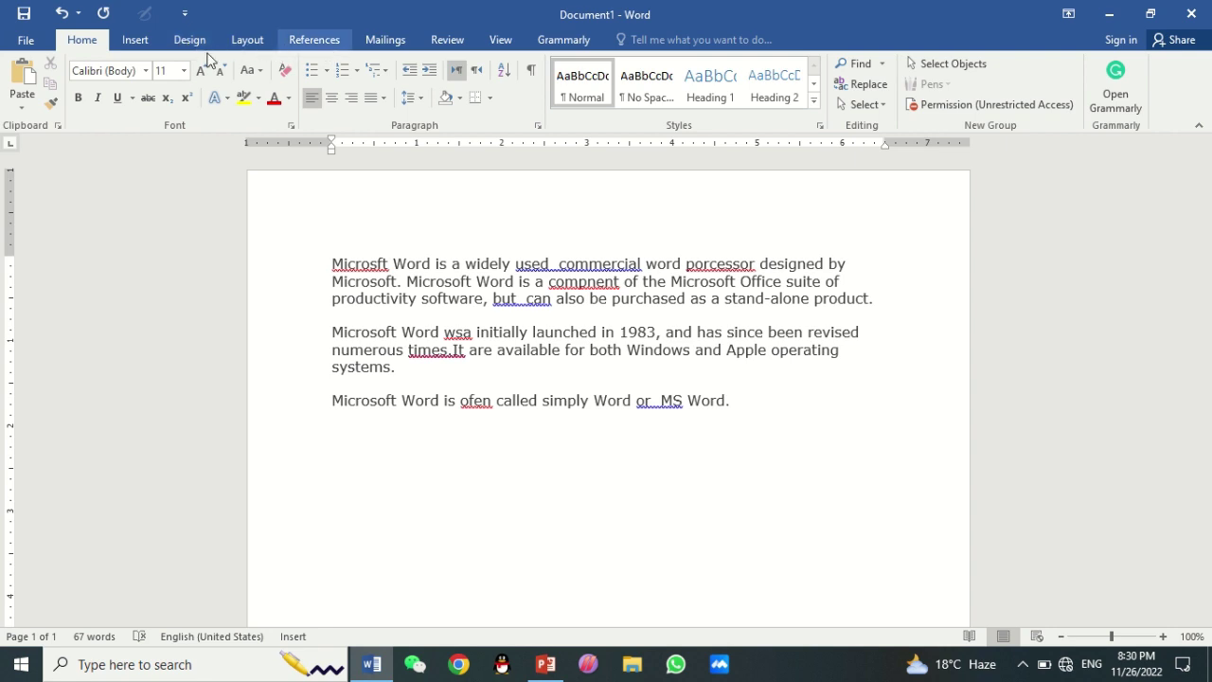
Save the document to the Desktop as a Word document named "ms word".
left_click(27, 43)
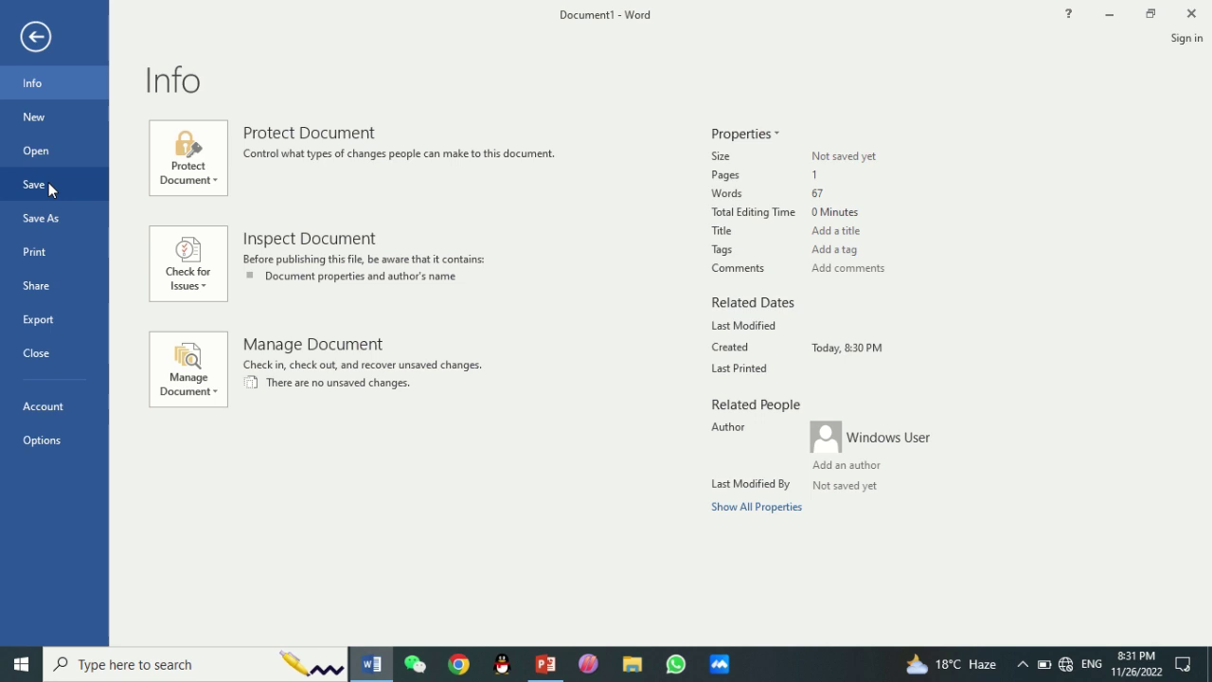
left_click(50, 185)
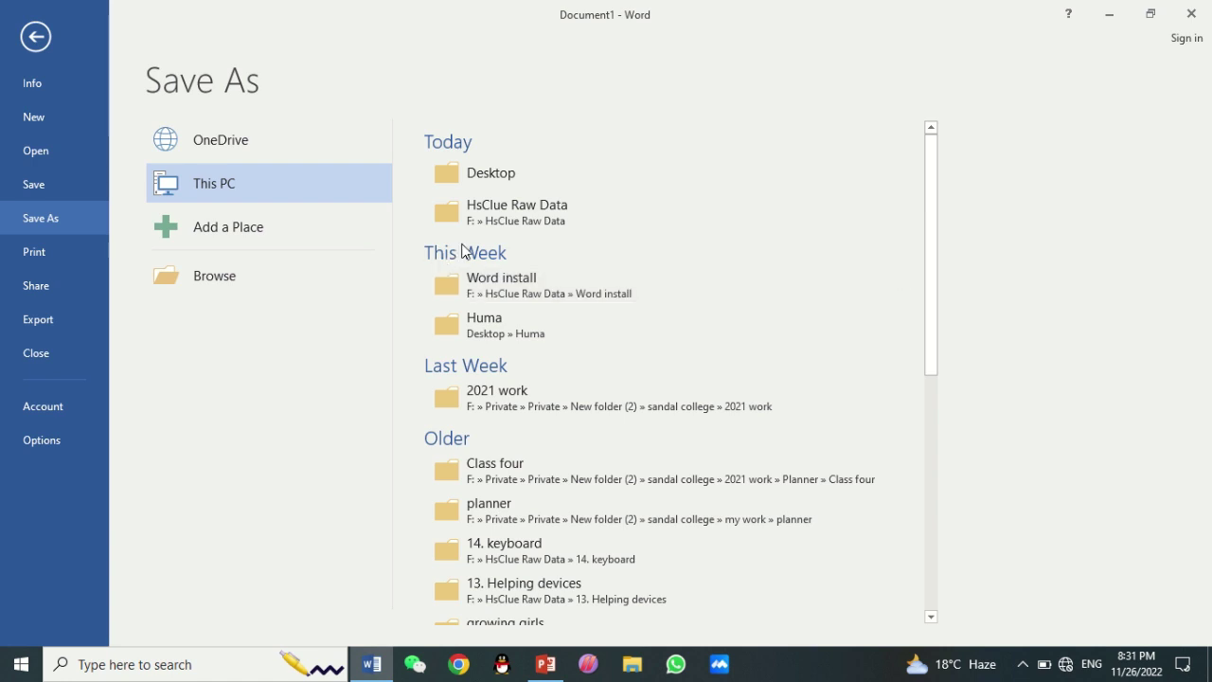
left_click(511, 178)
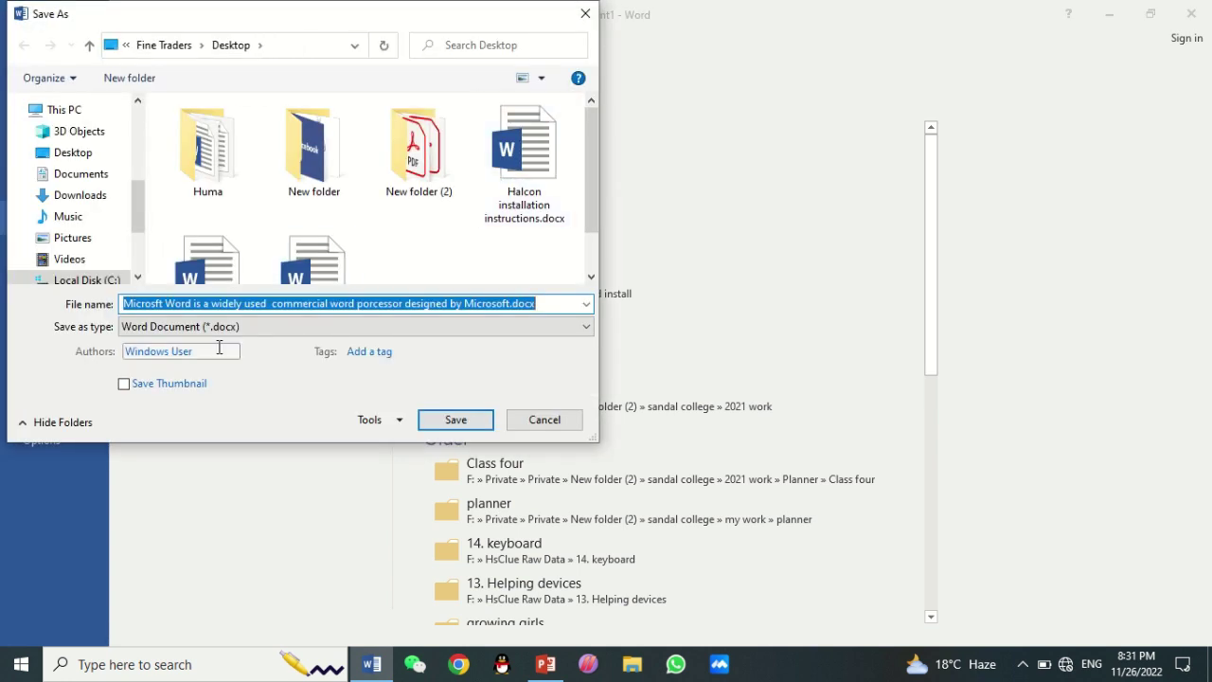
type("ms ")
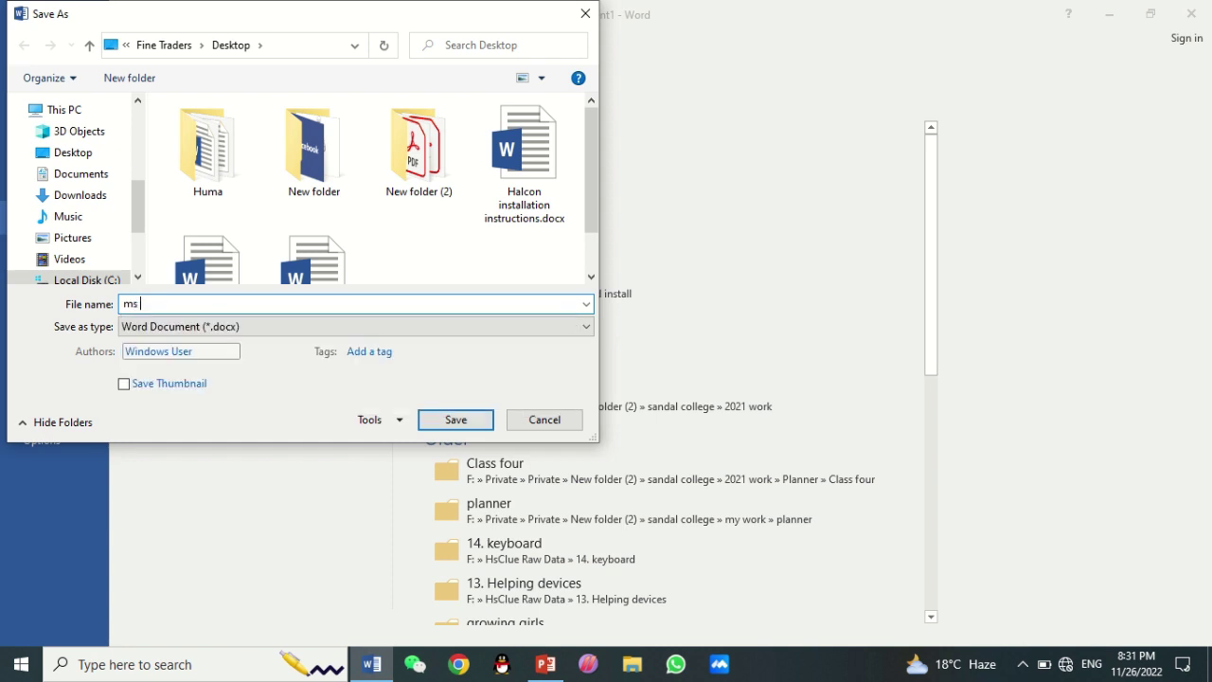
type("word")
left_click(456, 420)
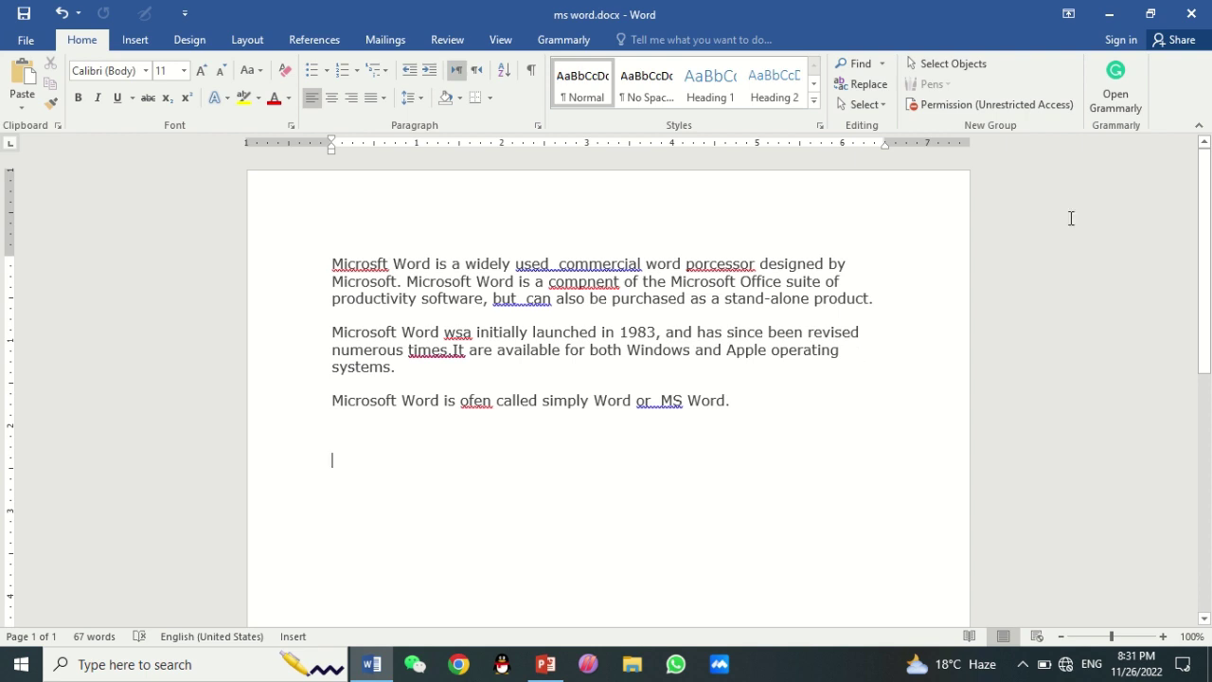
Close the document and reopen ms word.docx from the desktop.
left_click(1196, 16)
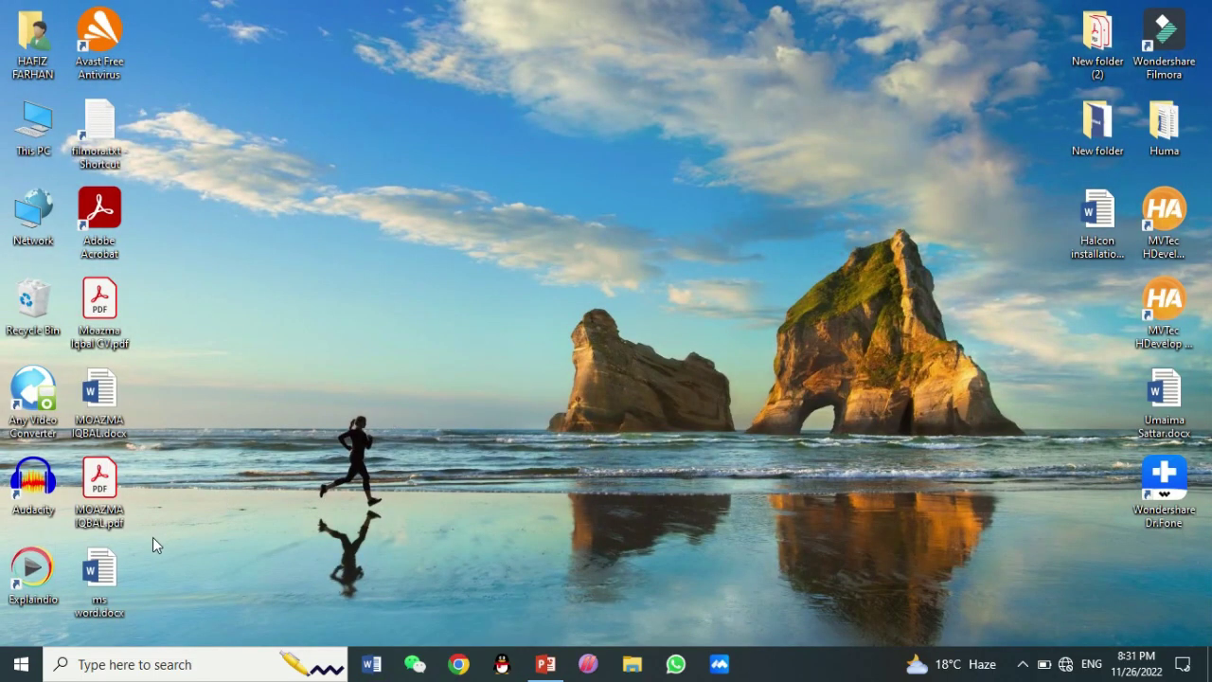
double_click(99, 573)
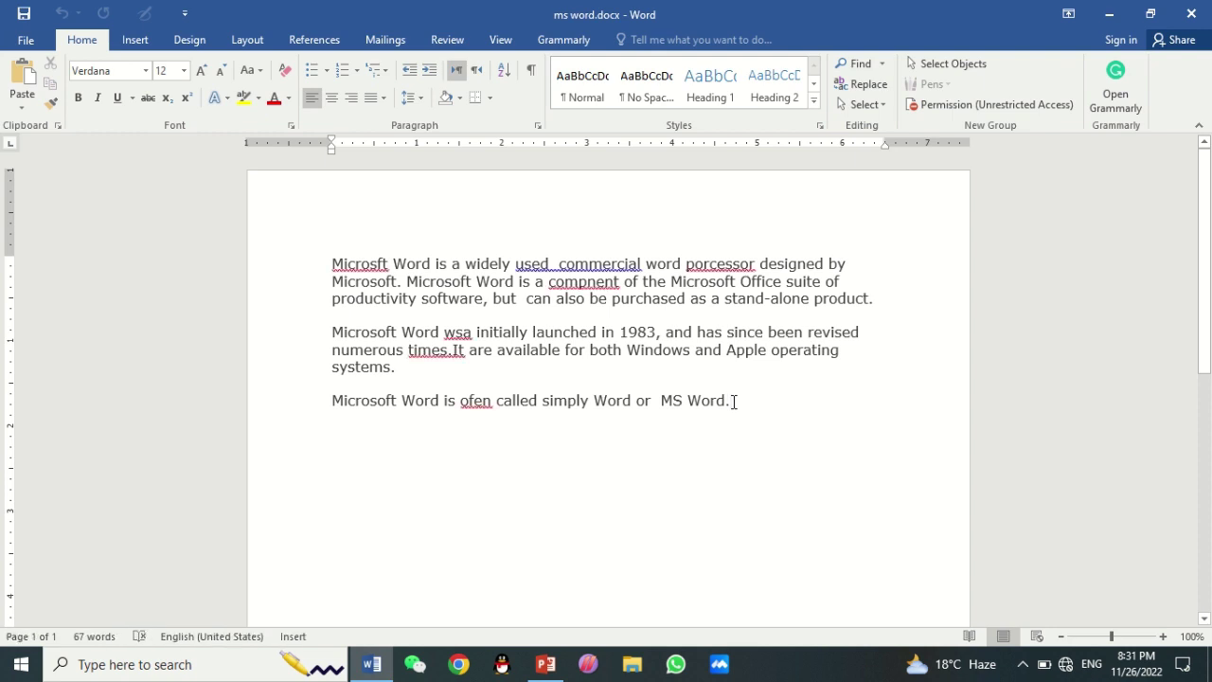
Add the line "Microsoft Word is used to type letters." below the last paragraph and save the document.
left_click(732, 401)
key("Return")
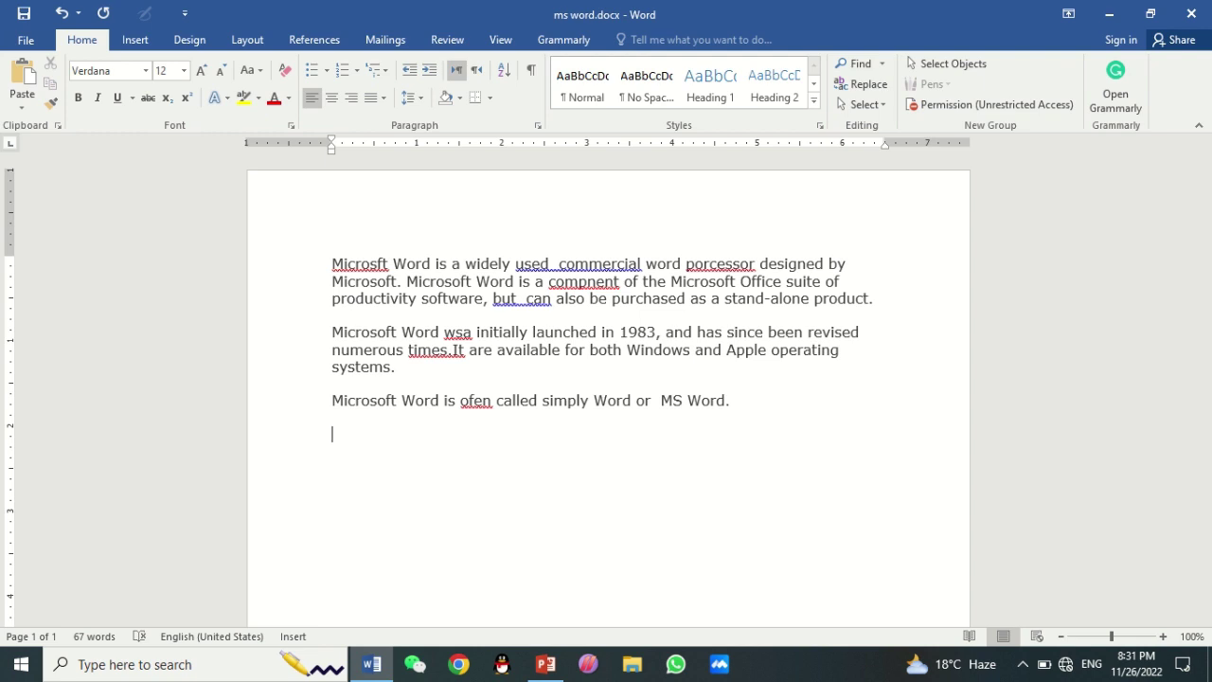
type("Microsoft")
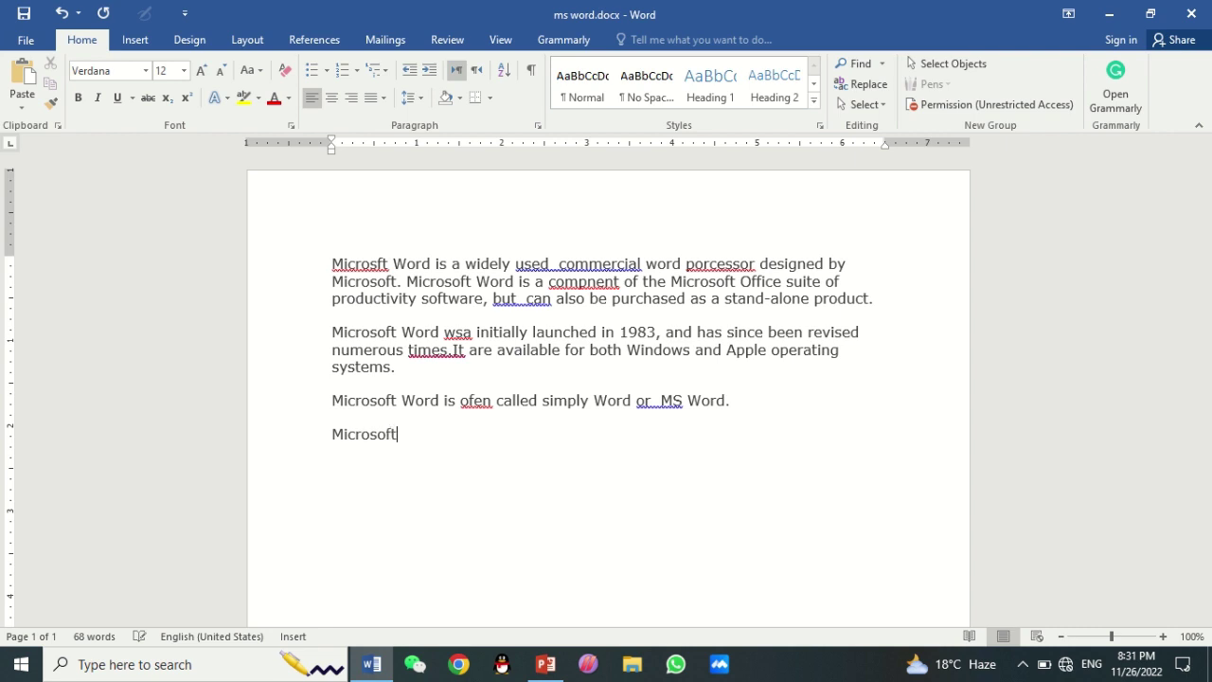
type(" Word is used to ")
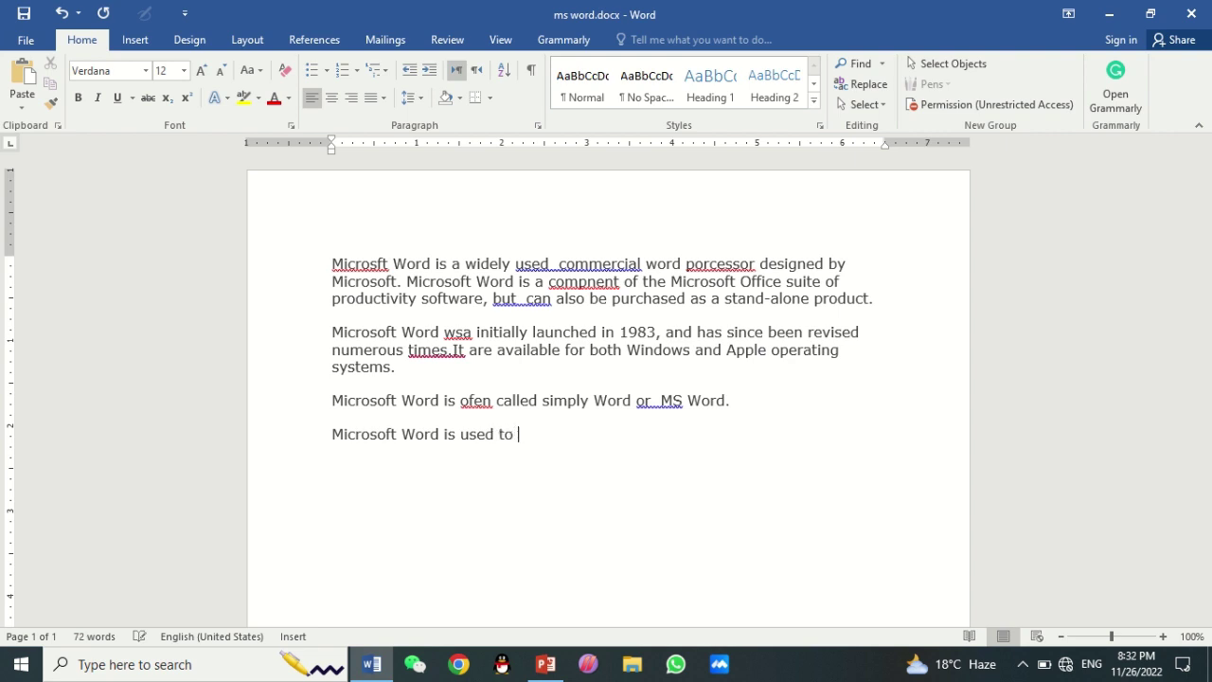
type("type letters.")
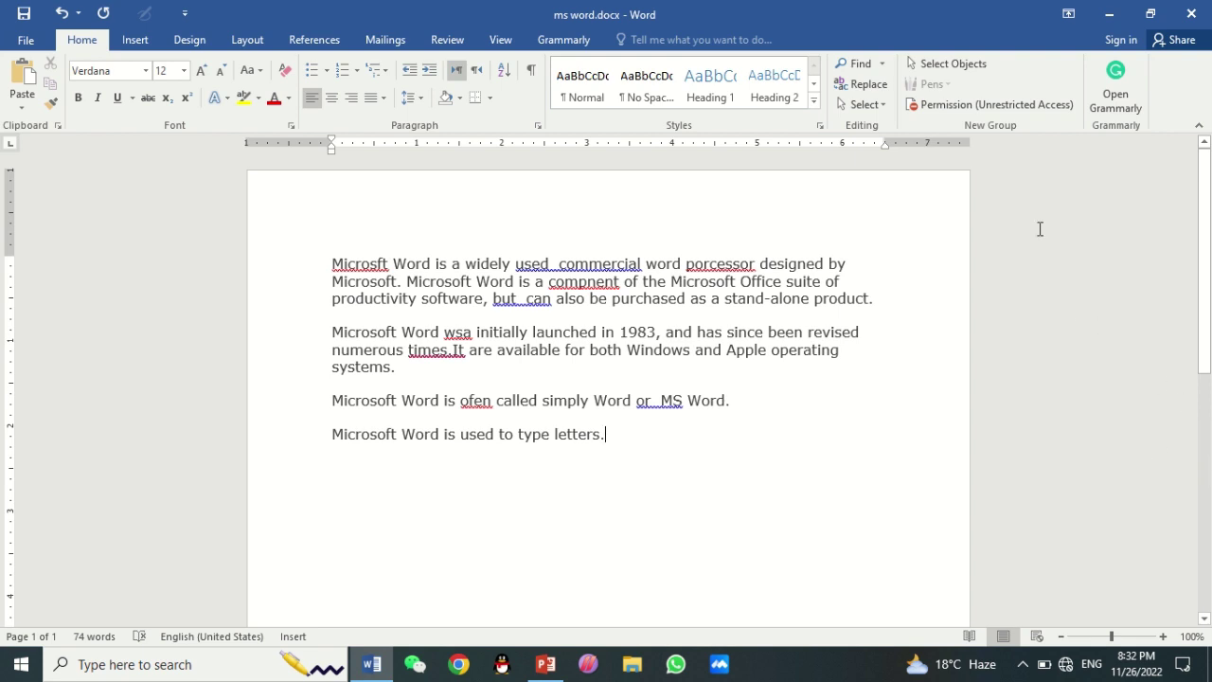
left_click(25, 40)
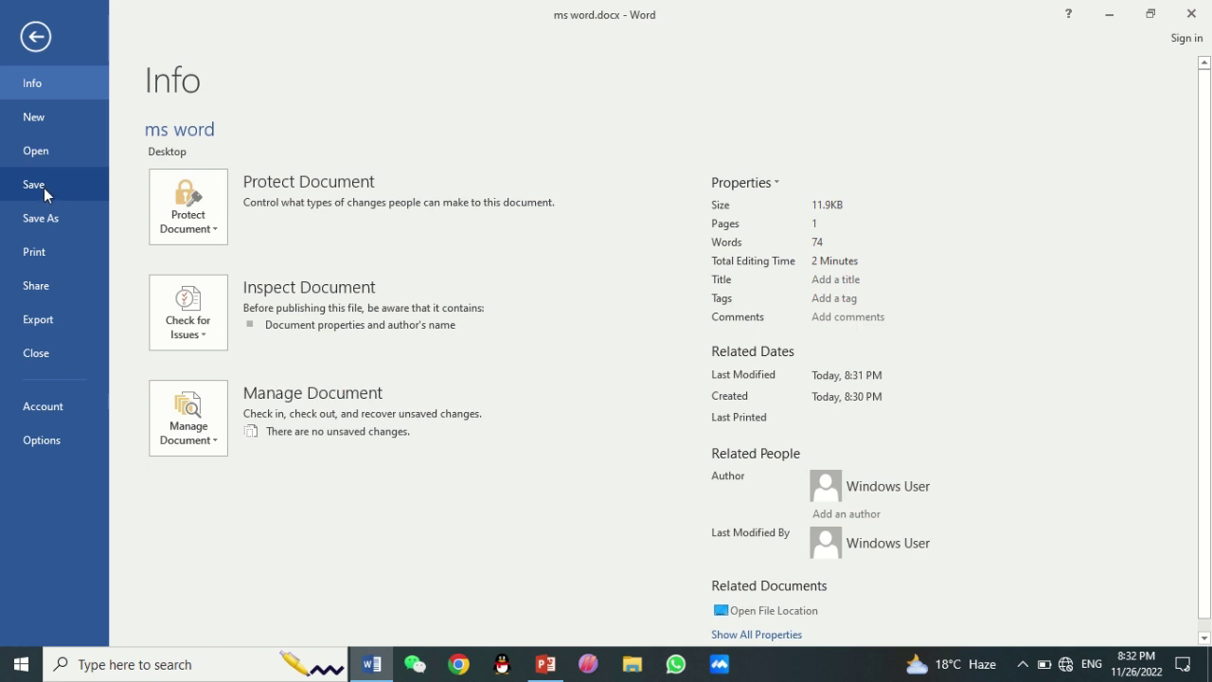
left_click(44, 188)
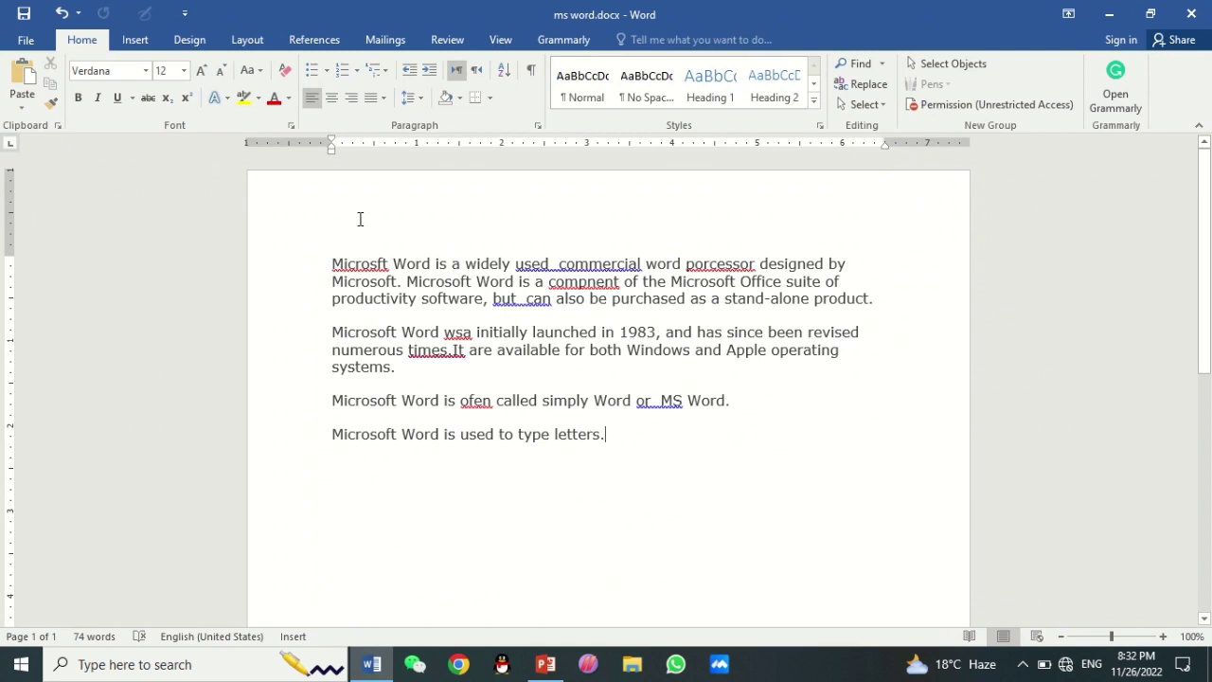
left_click(26, 41)
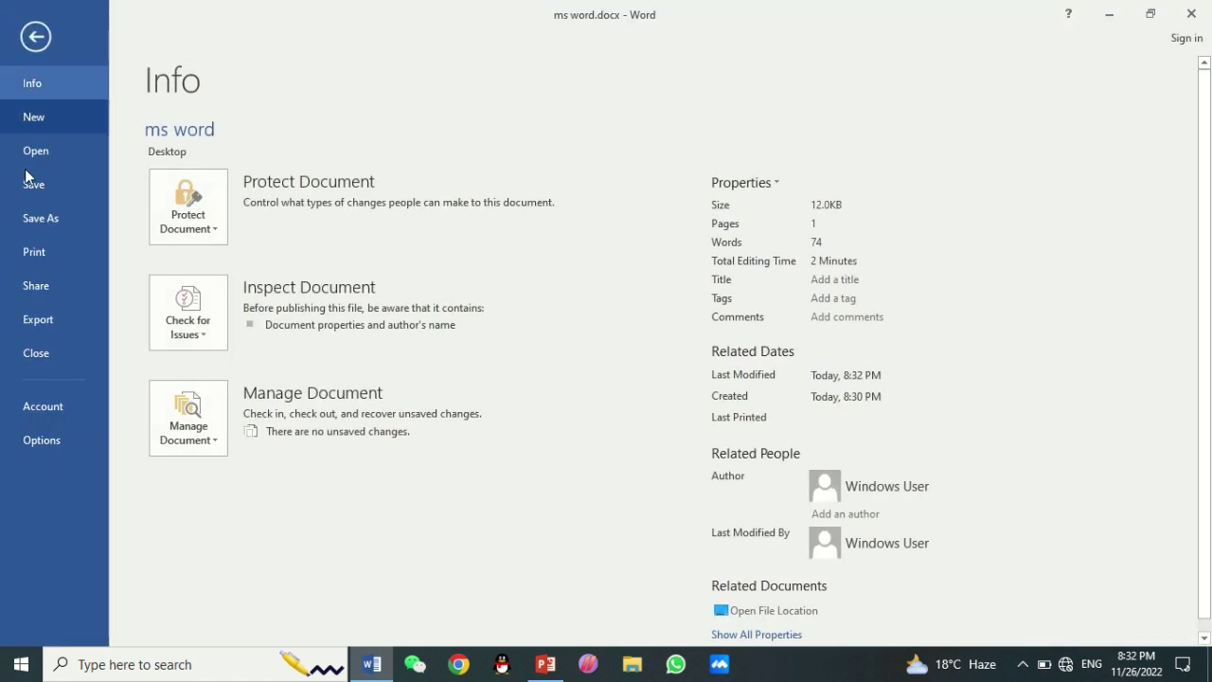
left_click(34, 220)
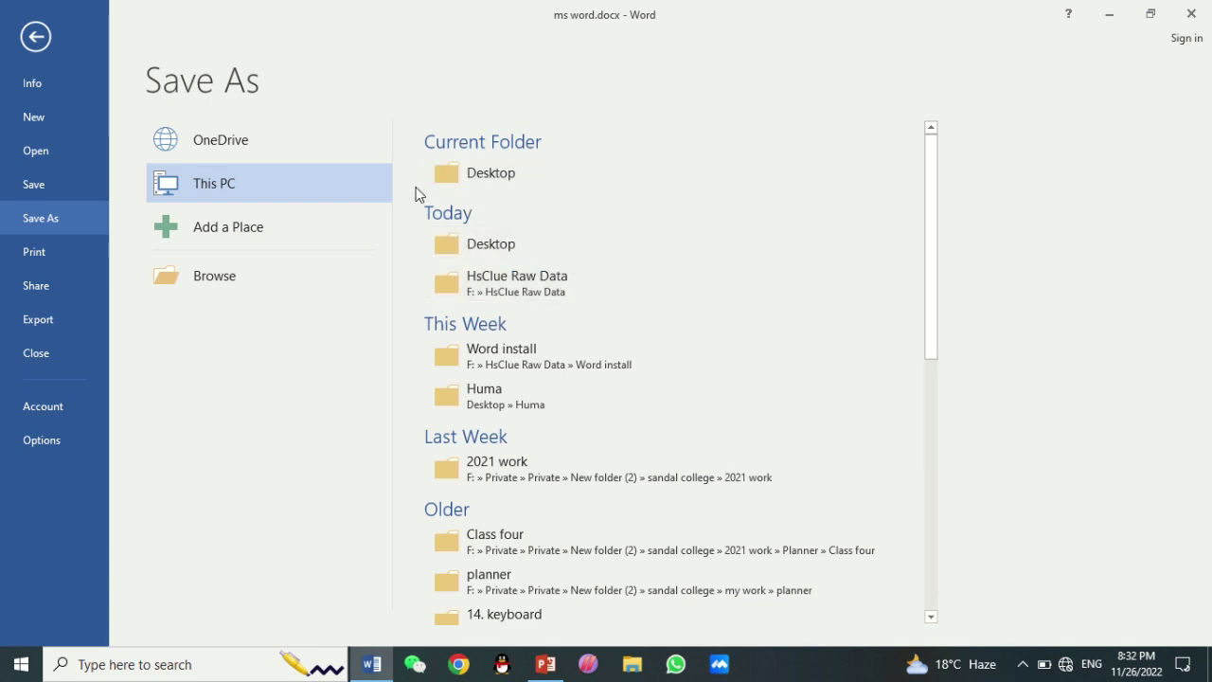
left_click(36, 38)
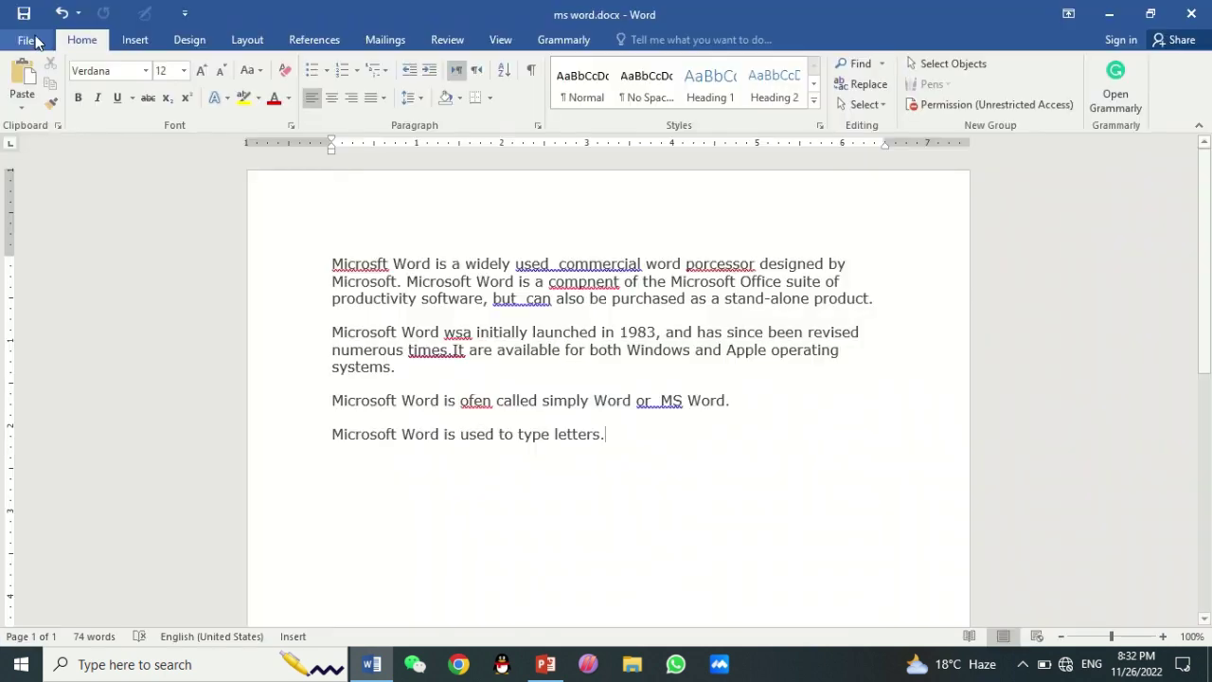
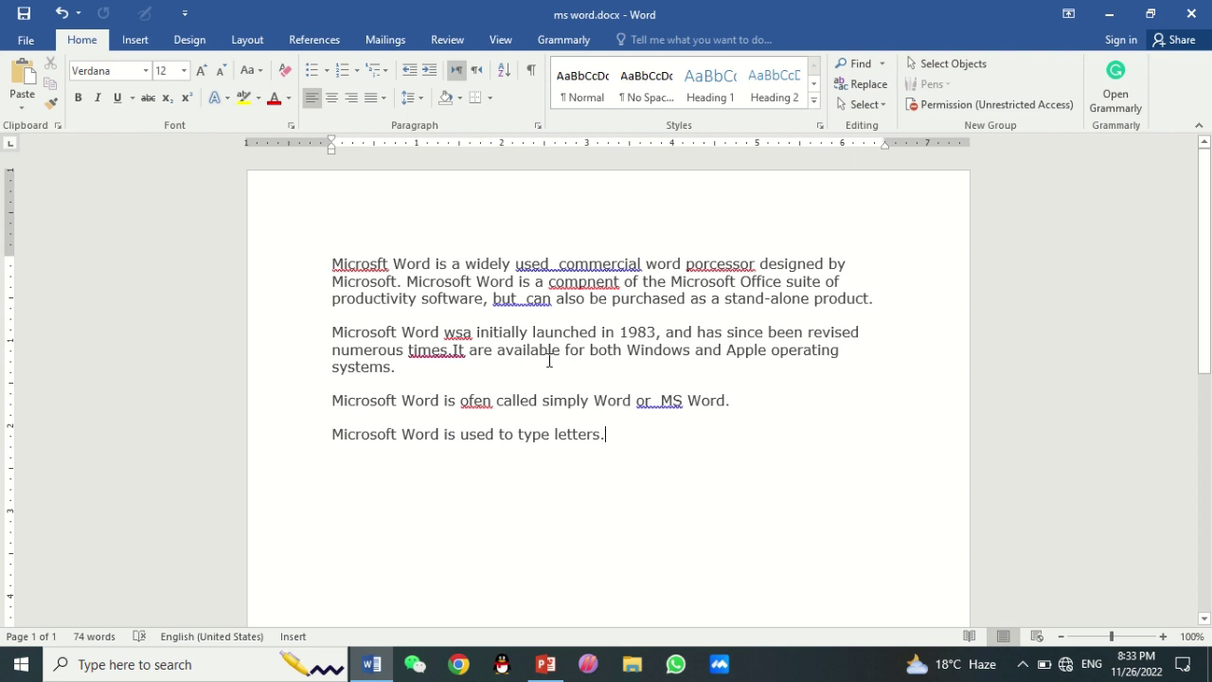
Set the first paragraph's font to Calibri Light and its size to 22.
left_click(329, 264)
left_click(589, 313, "shift")
left_click_drag(589, 314, 853, 320)
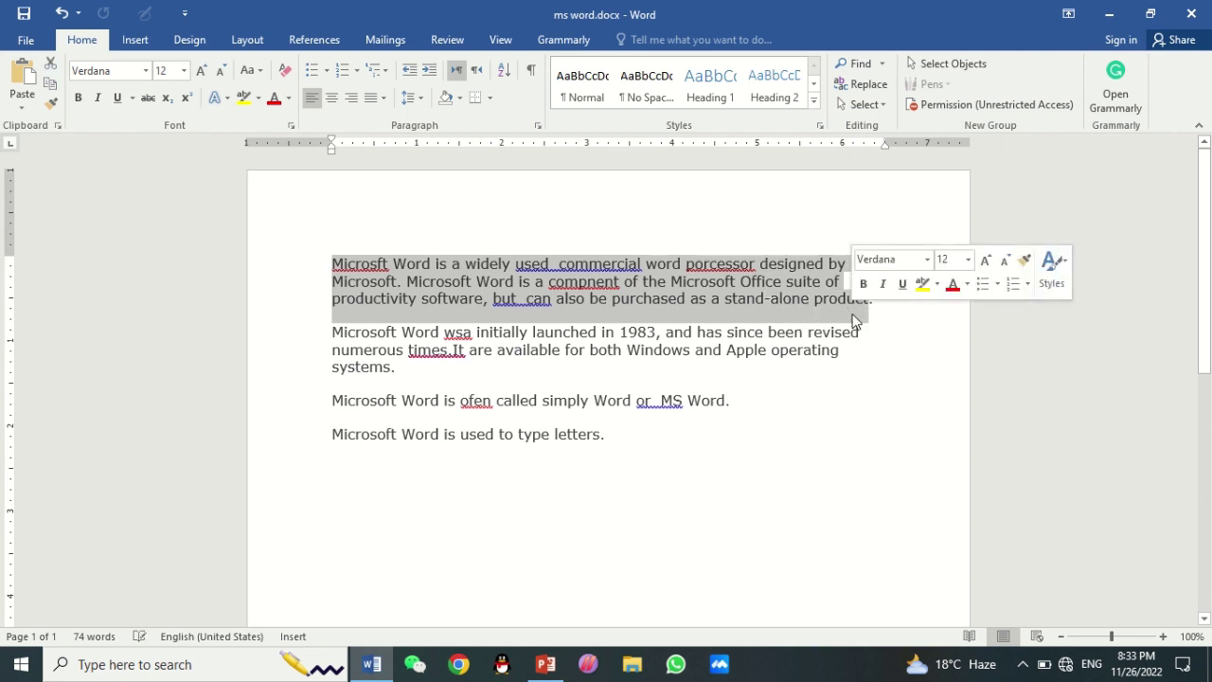
left_click(147, 72)
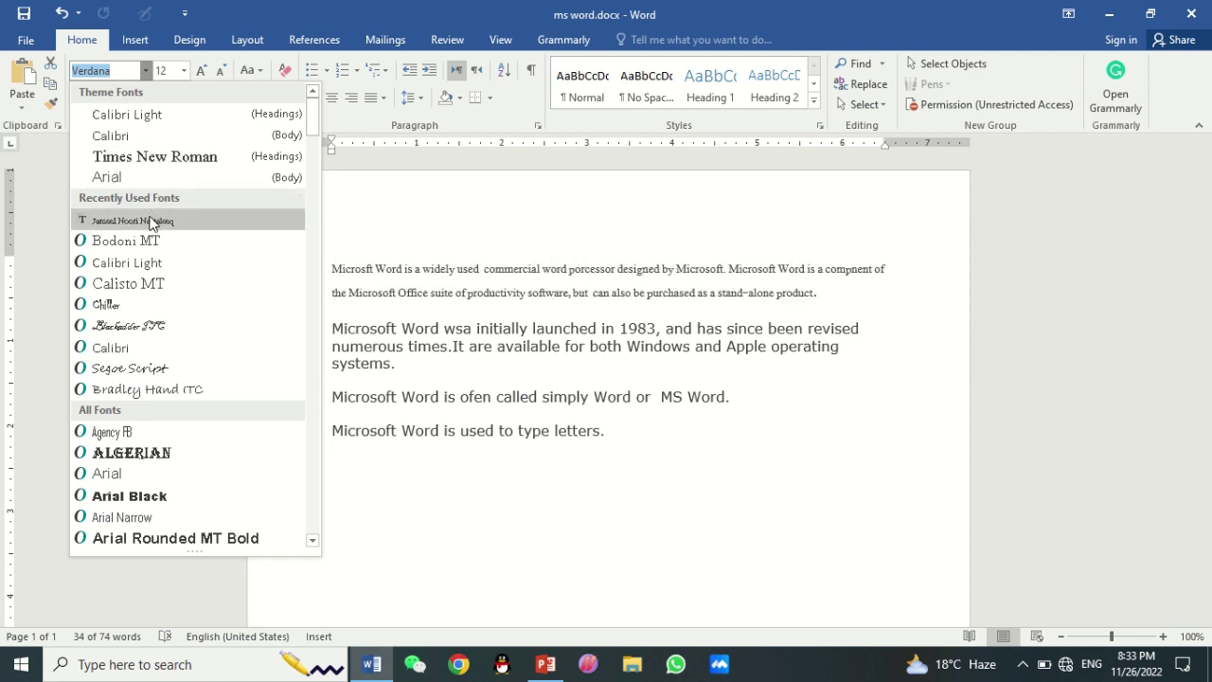
left_click(142, 262)
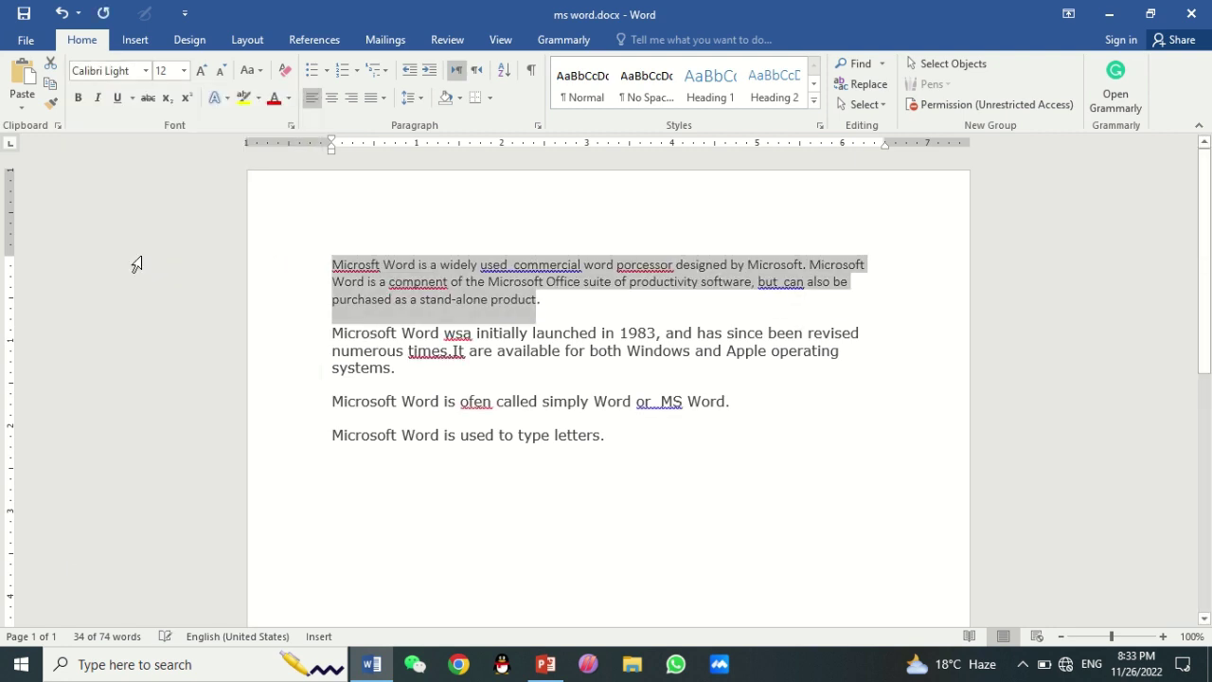
left_click(184, 74)
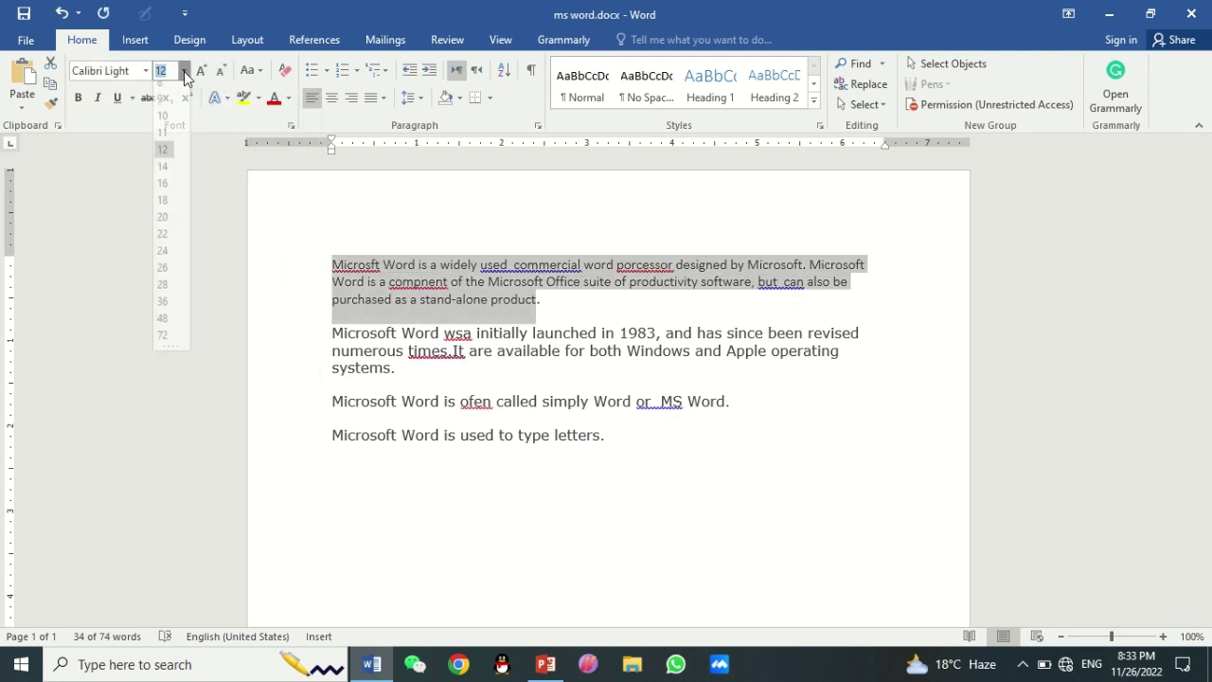
left_click(162, 242)
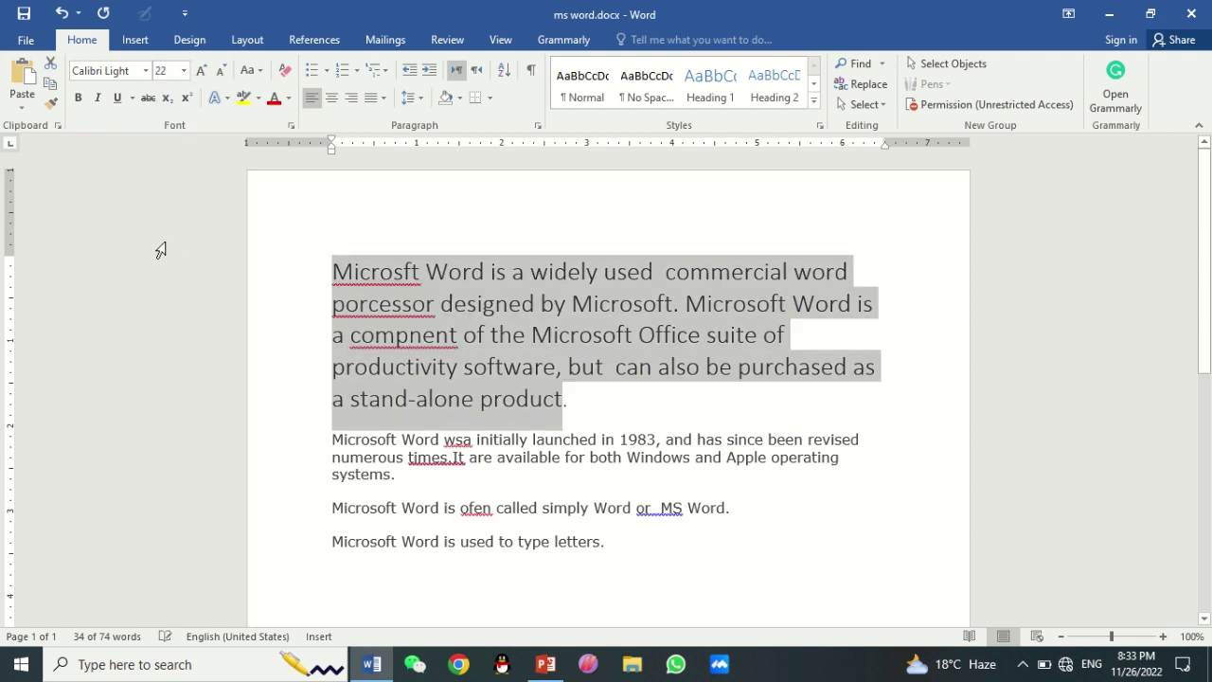
Color the first paragraph's text standard red and make it bold, italic and underlined.
left_click(289, 98)
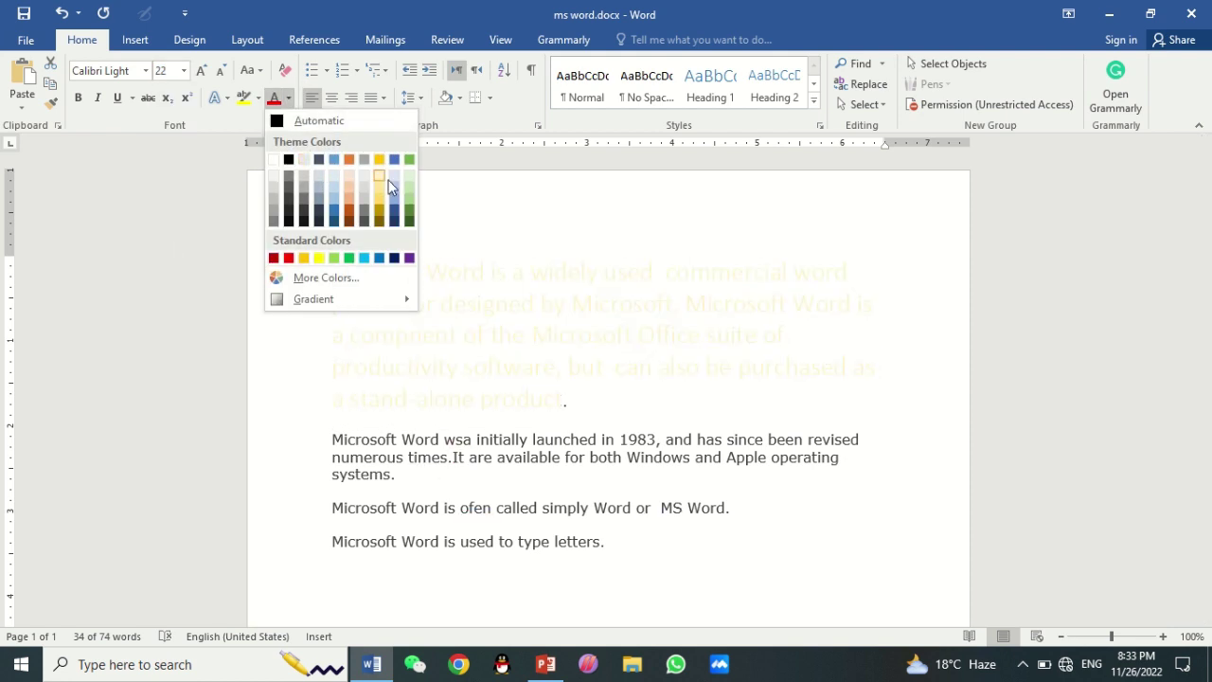
left_click(289, 258)
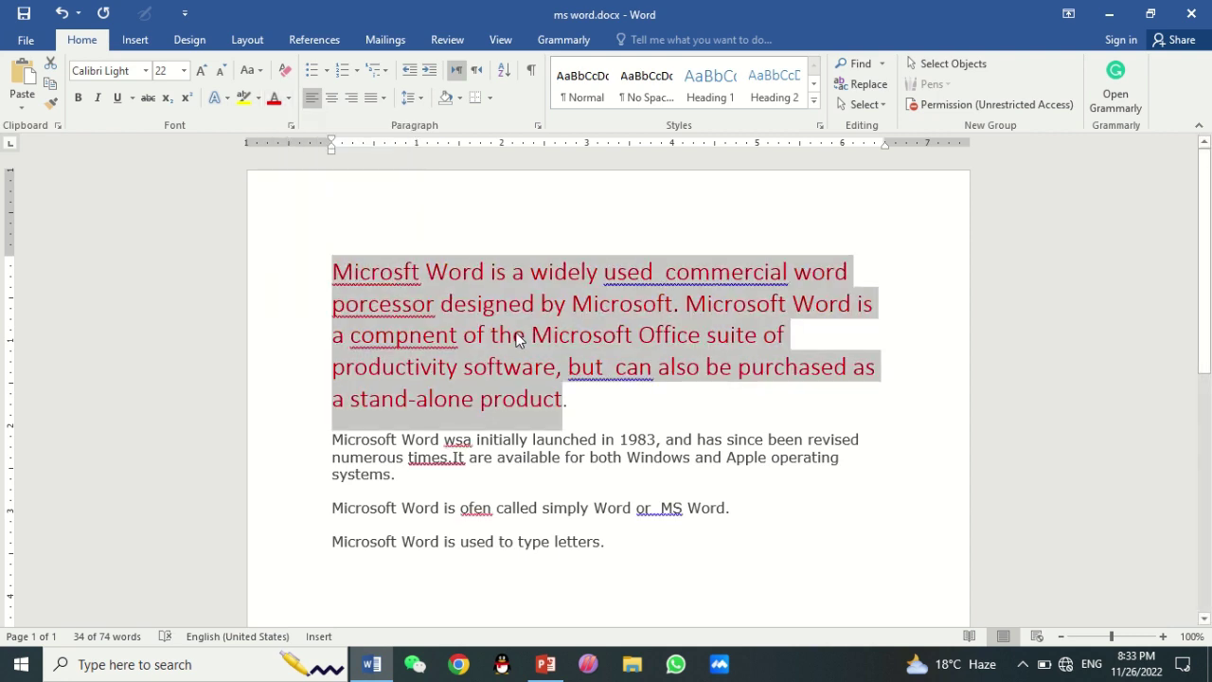
left_click(78, 99)
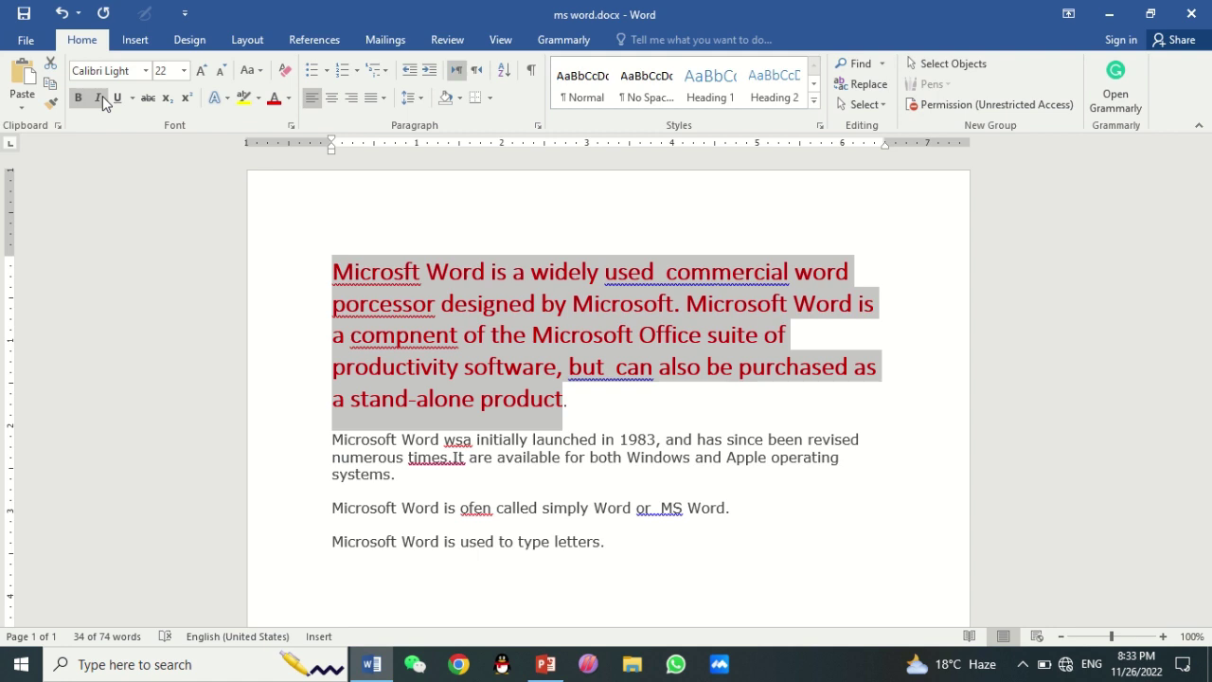
left_click(101, 97)
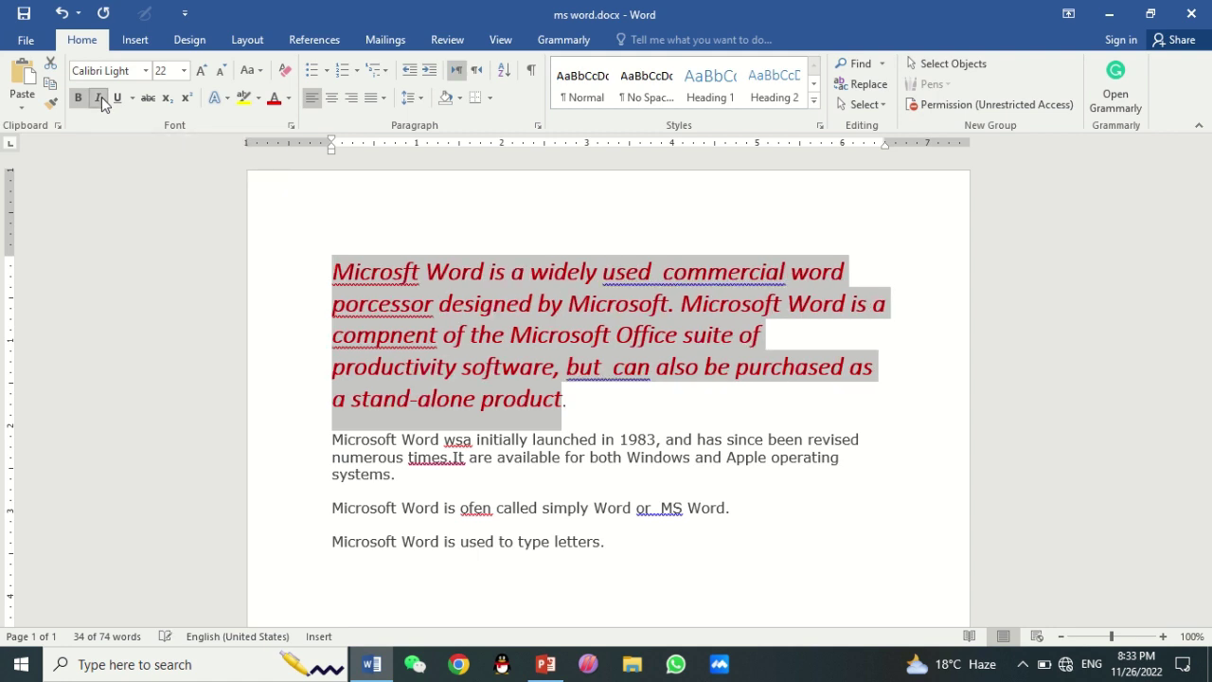
left_click(120, 103)
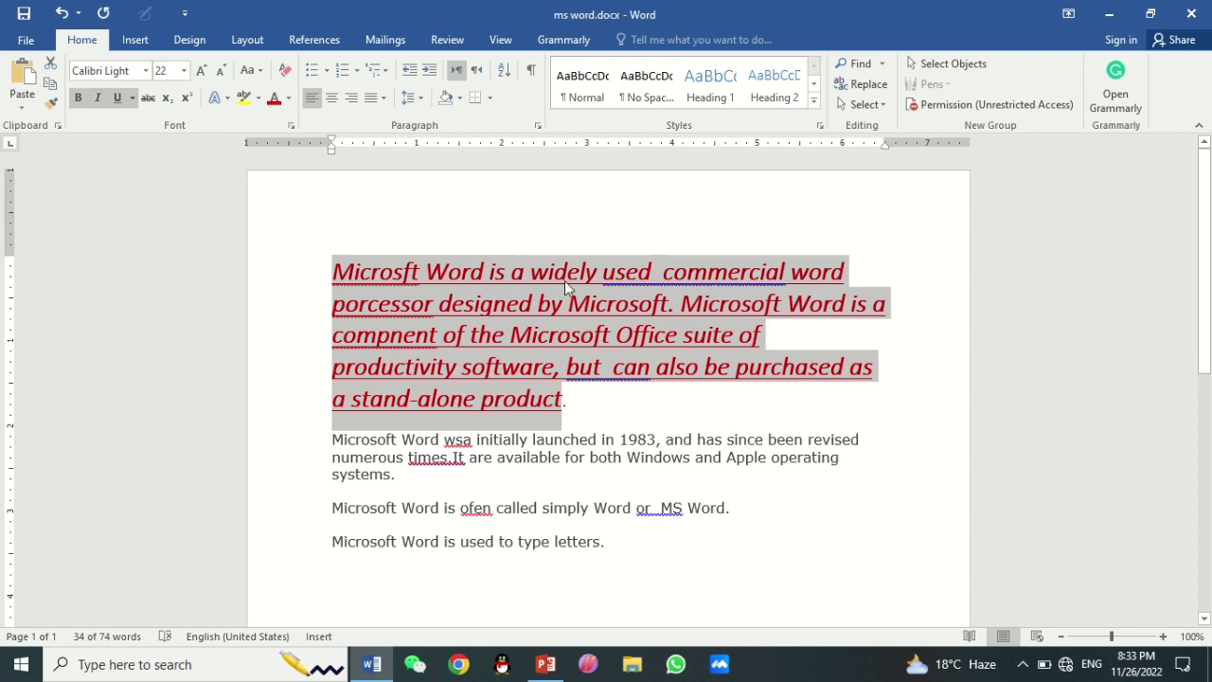
left_click(594, 411)
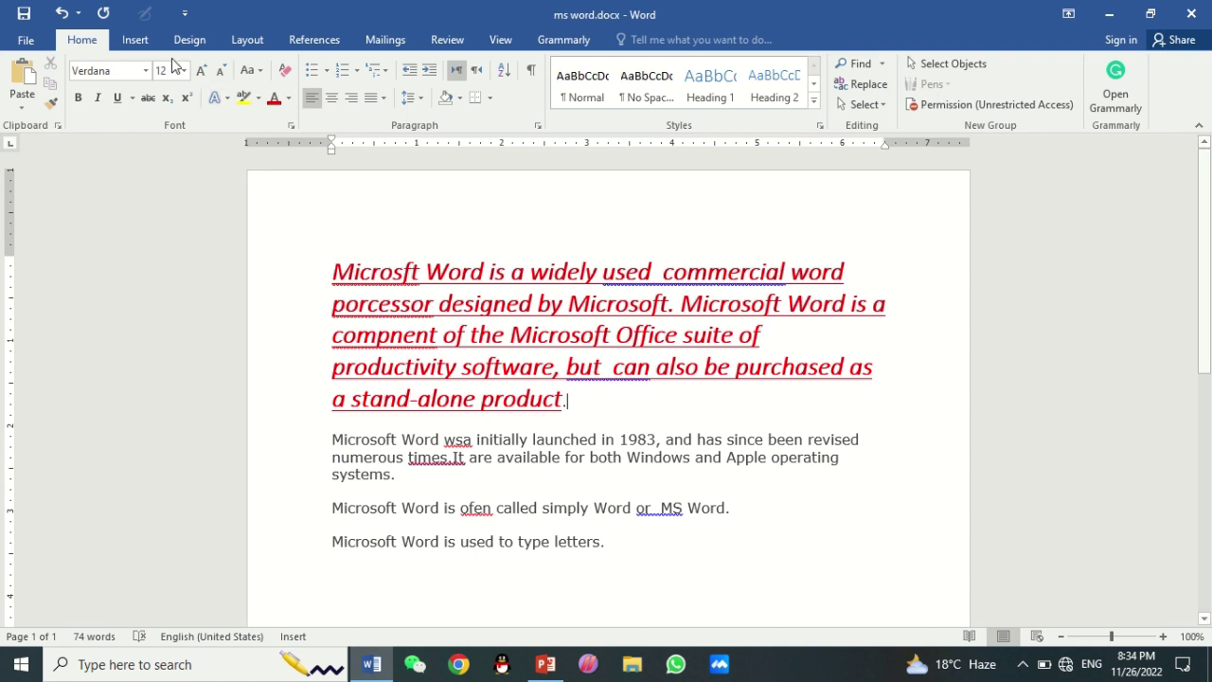
Insert a Blank header containing the text "HS" and start a new line below it.
left_click(134, 40)
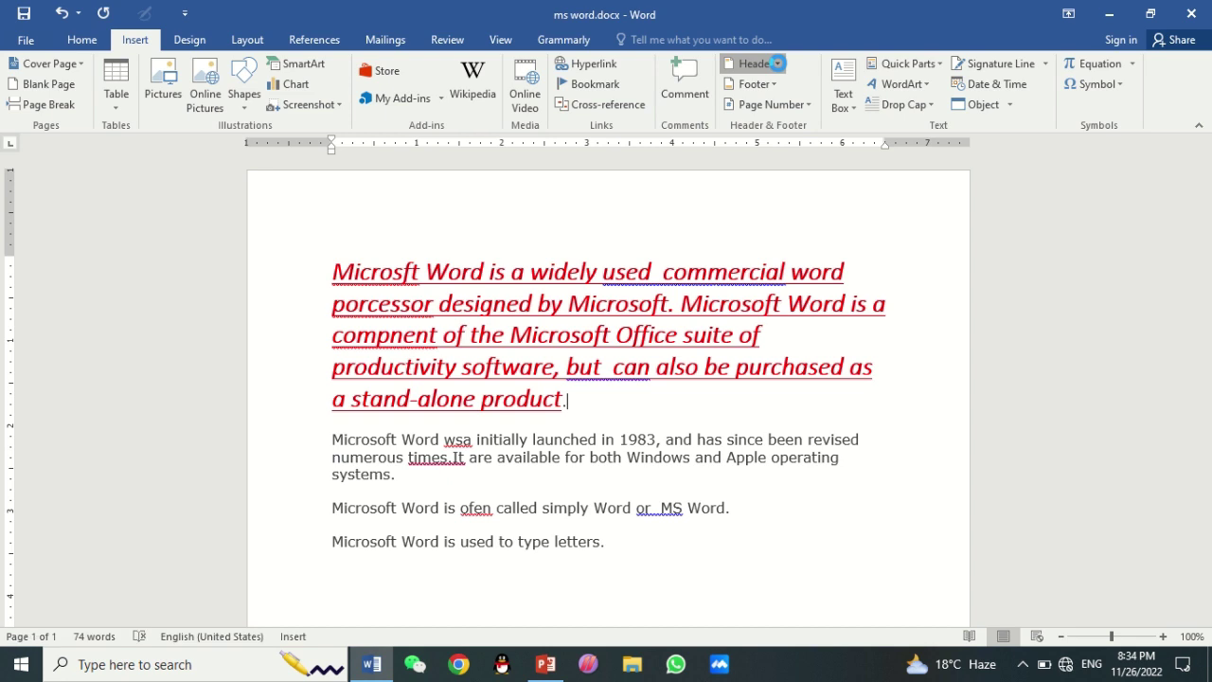
left_click(778, 64)
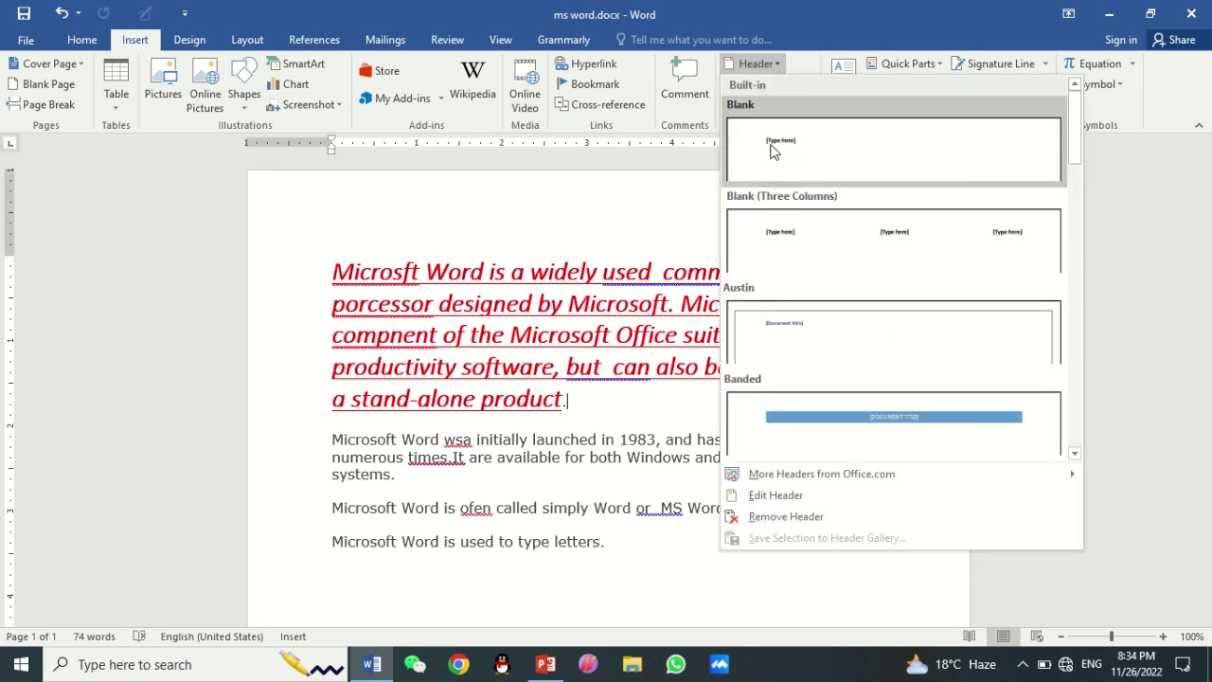
left_click(773, 151)
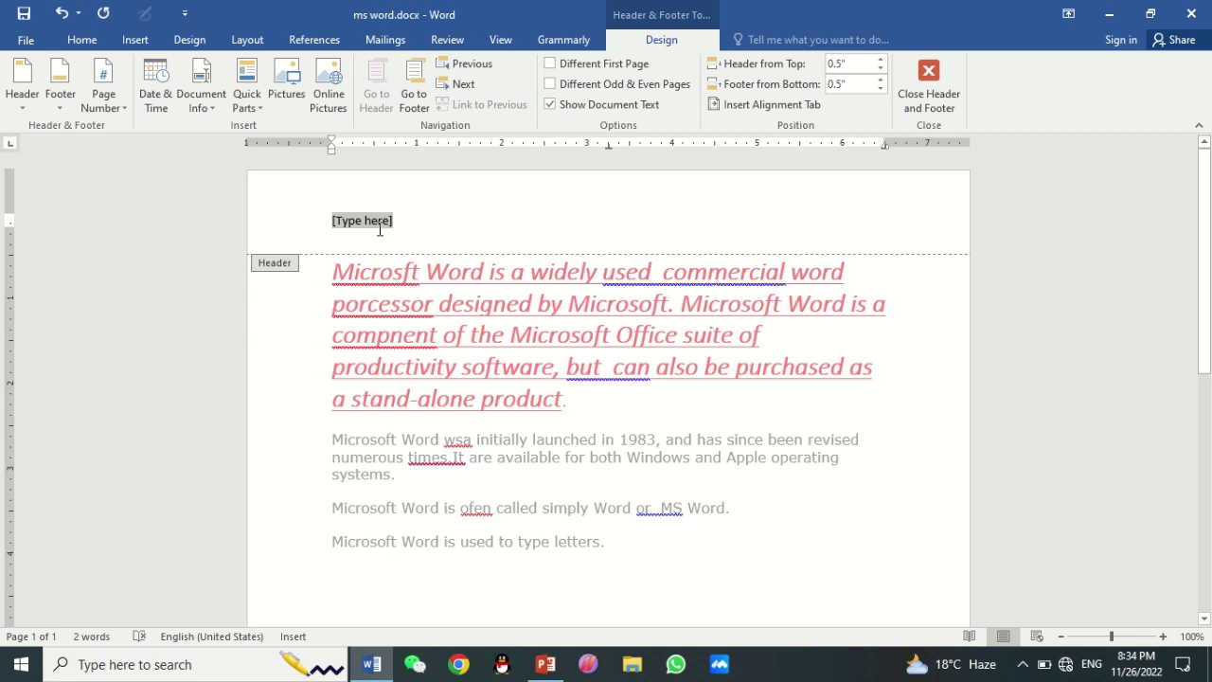
type("H")
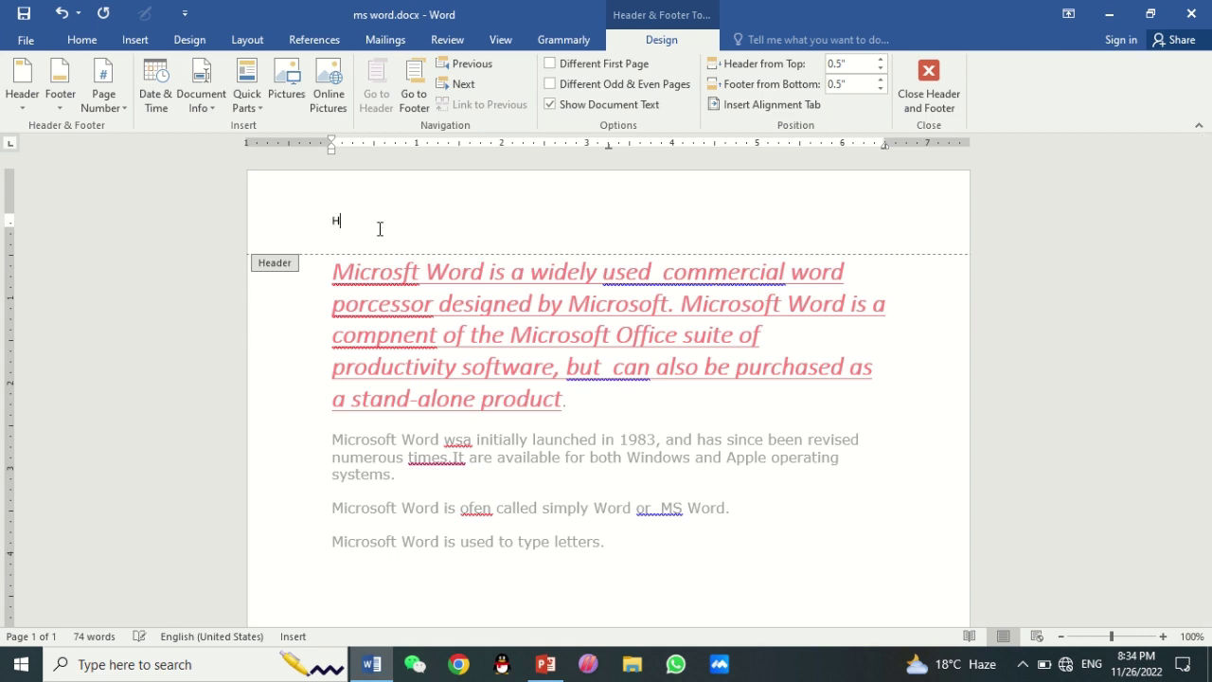
type("S")
key("Return")
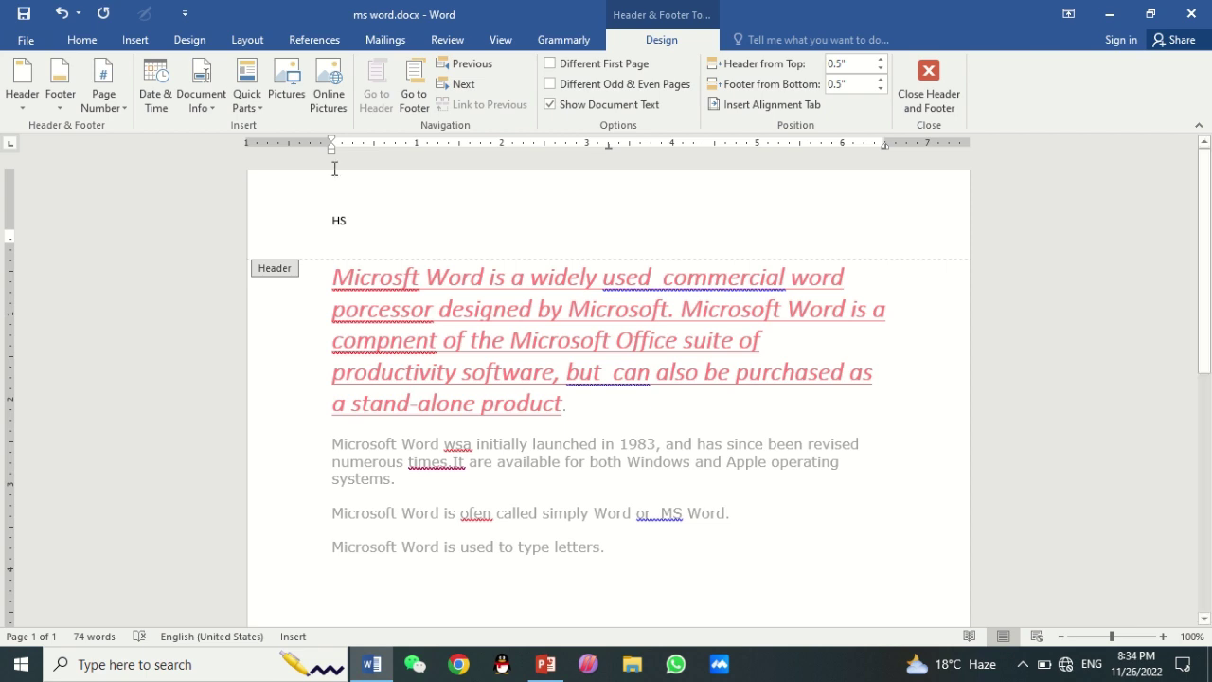
Insert the automatically updating date in the "Saturday, November 26, 2022" format on the header's second line and close the header.
left_click(161, 99)
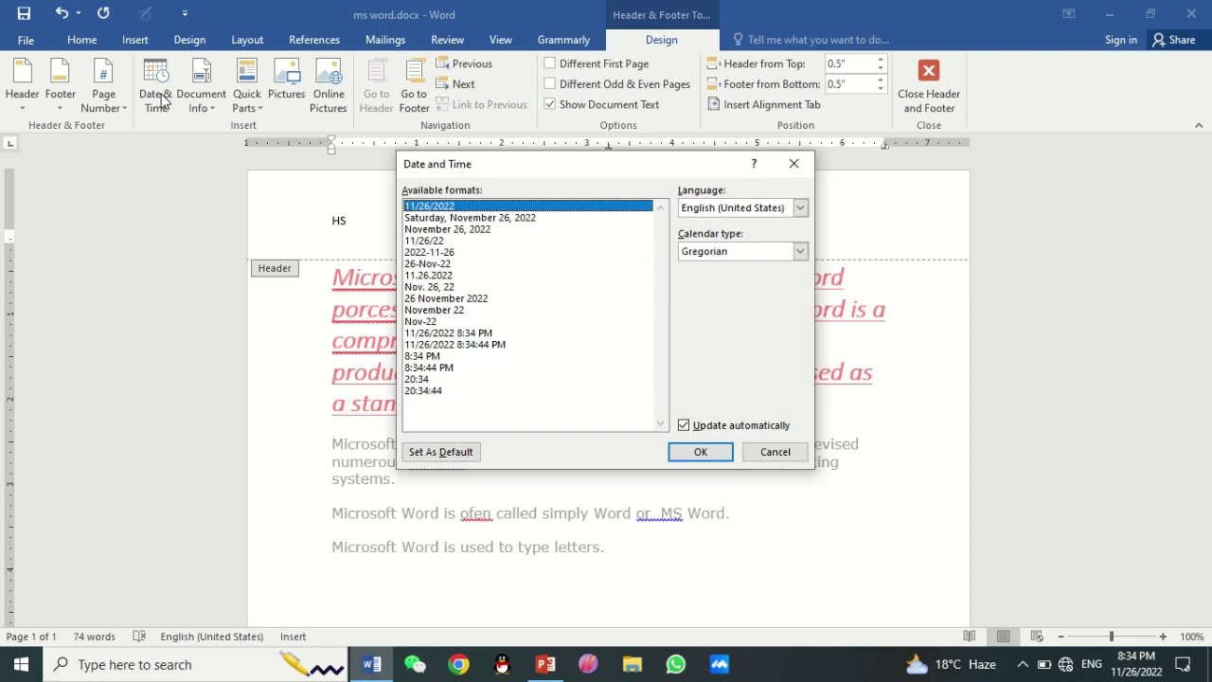
left_click(459, 220)
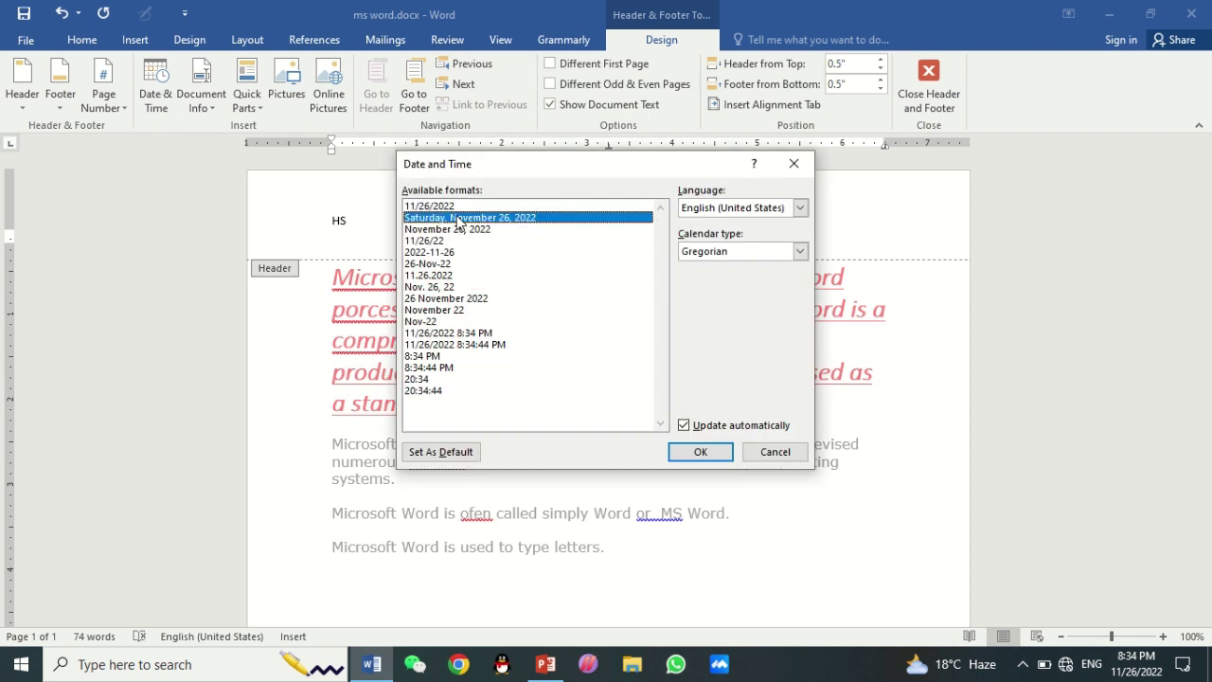
left_click(702, 453)
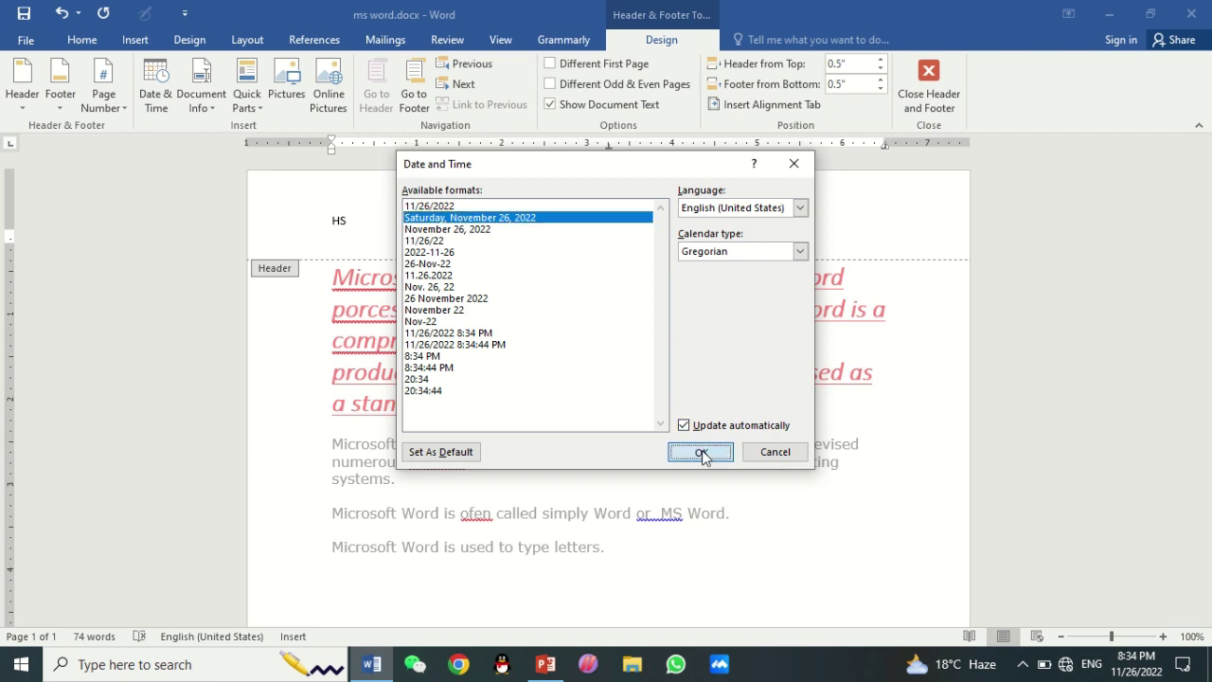
left_click(492, 234)
left_click(499, 251)
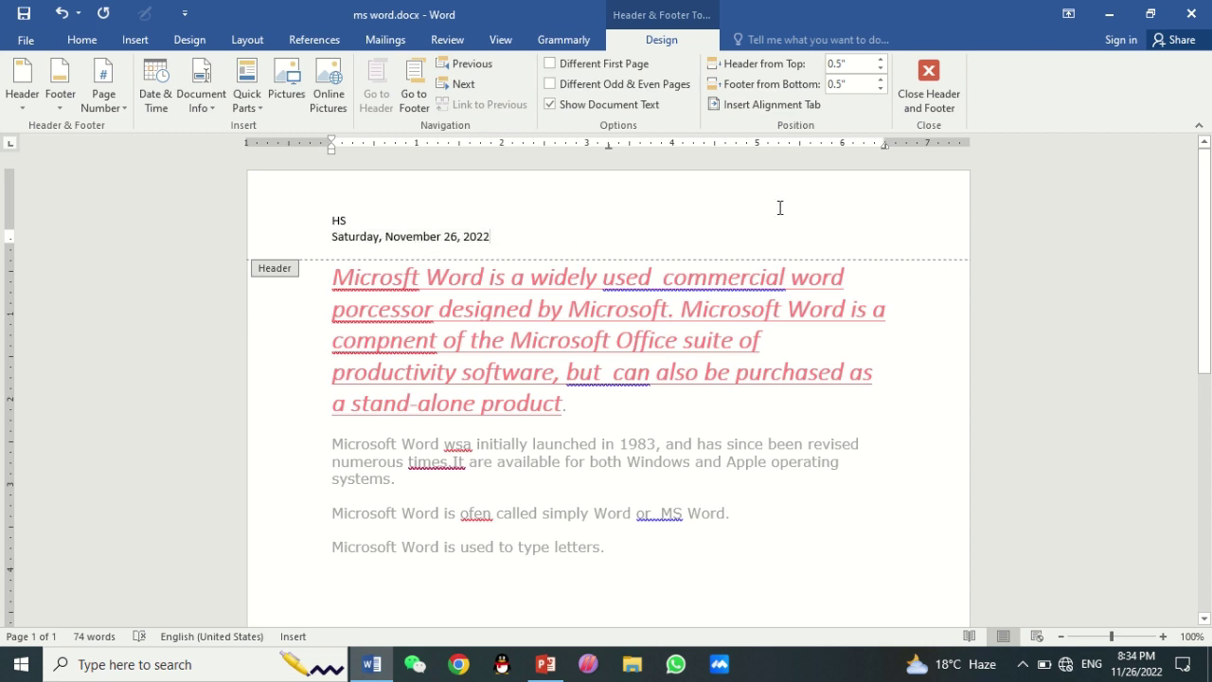
left_click(926, 90)
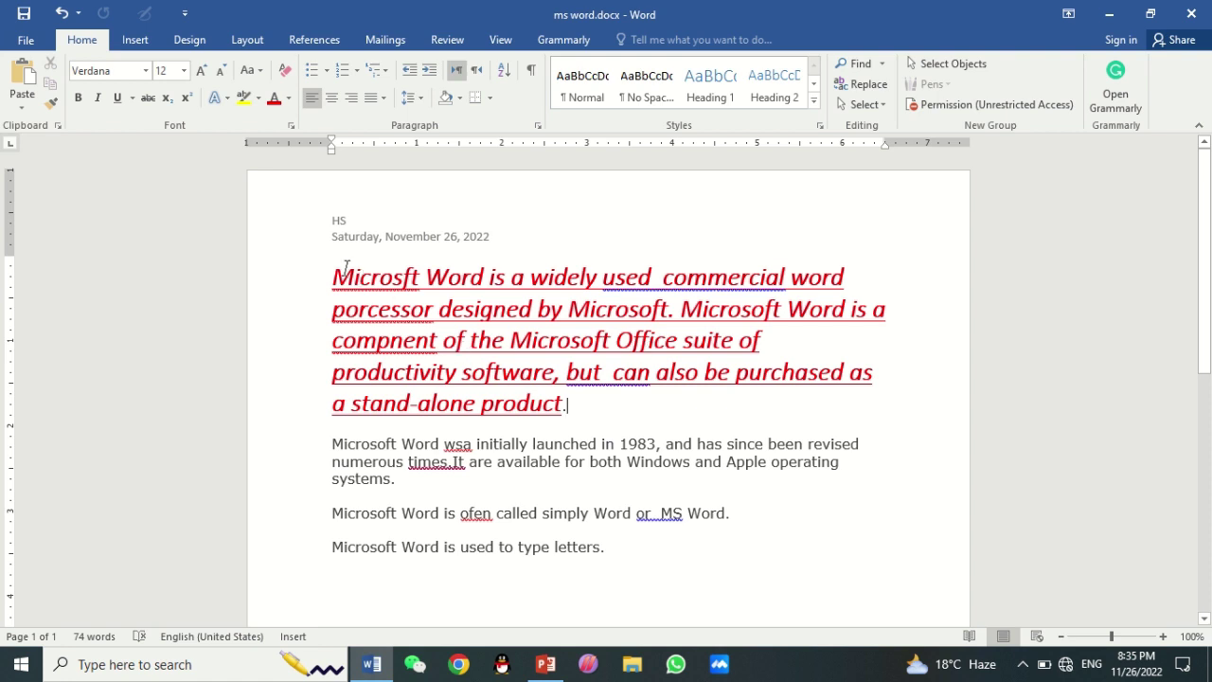
Set the second paragraph's line spacing to Multiple at 2.5, and replace that spacing with 1.15.
left_click_drag(328, 442, 403, 497)
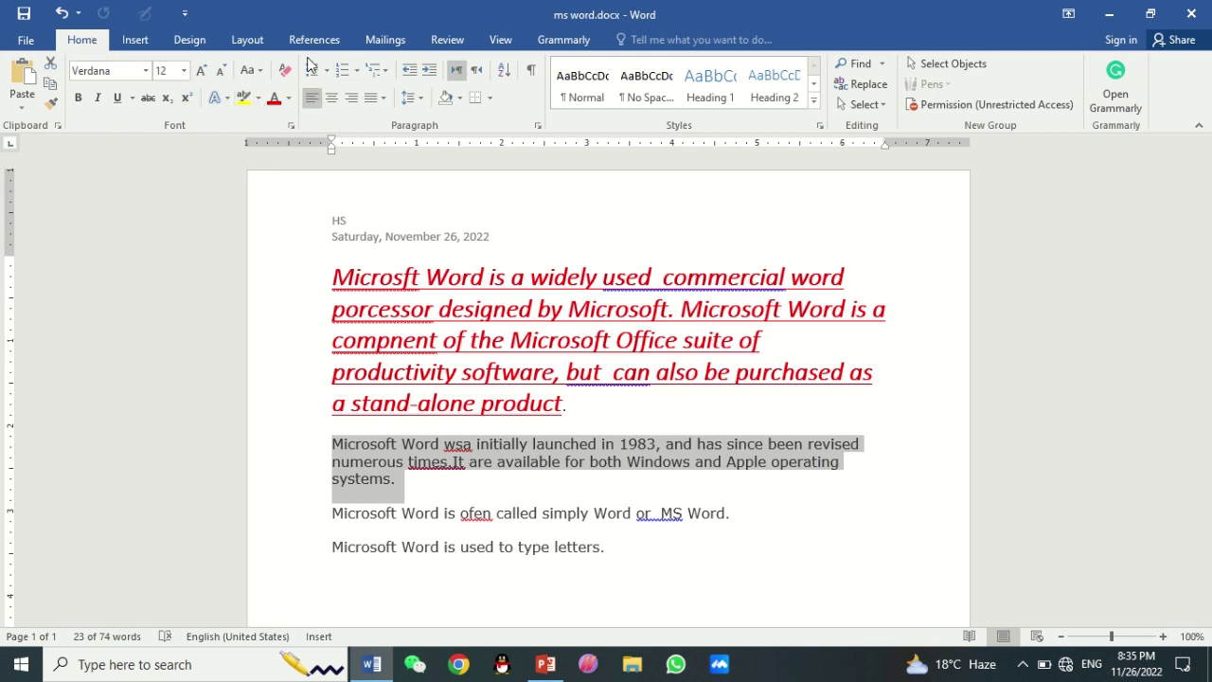
left_click(538, 125)
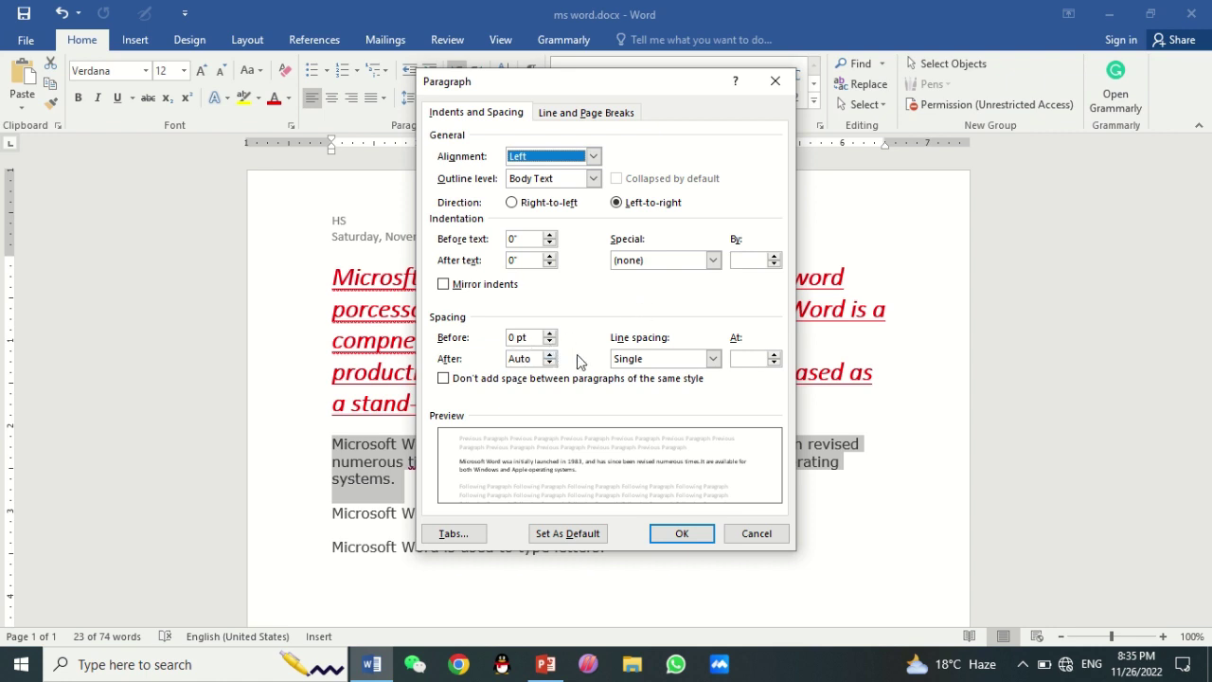
left_click(774, 355)
left_click(776, 355)
left_click(776, 355)
left_click(774, 355)
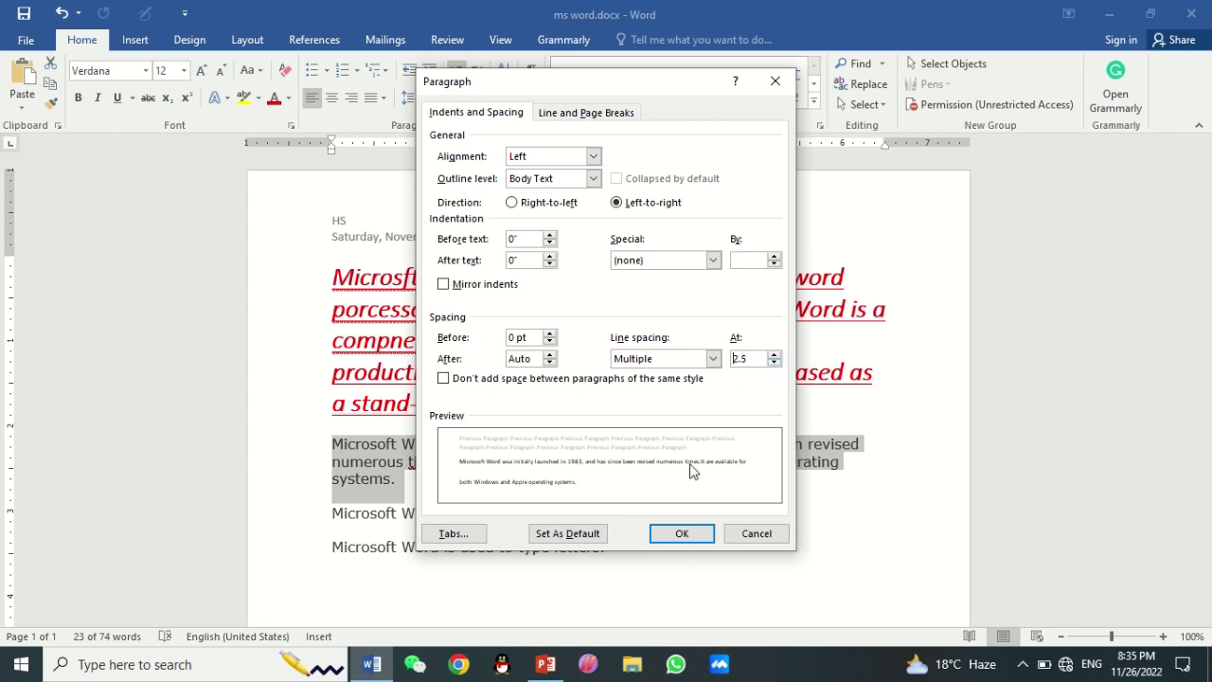
left_click(685, 534)
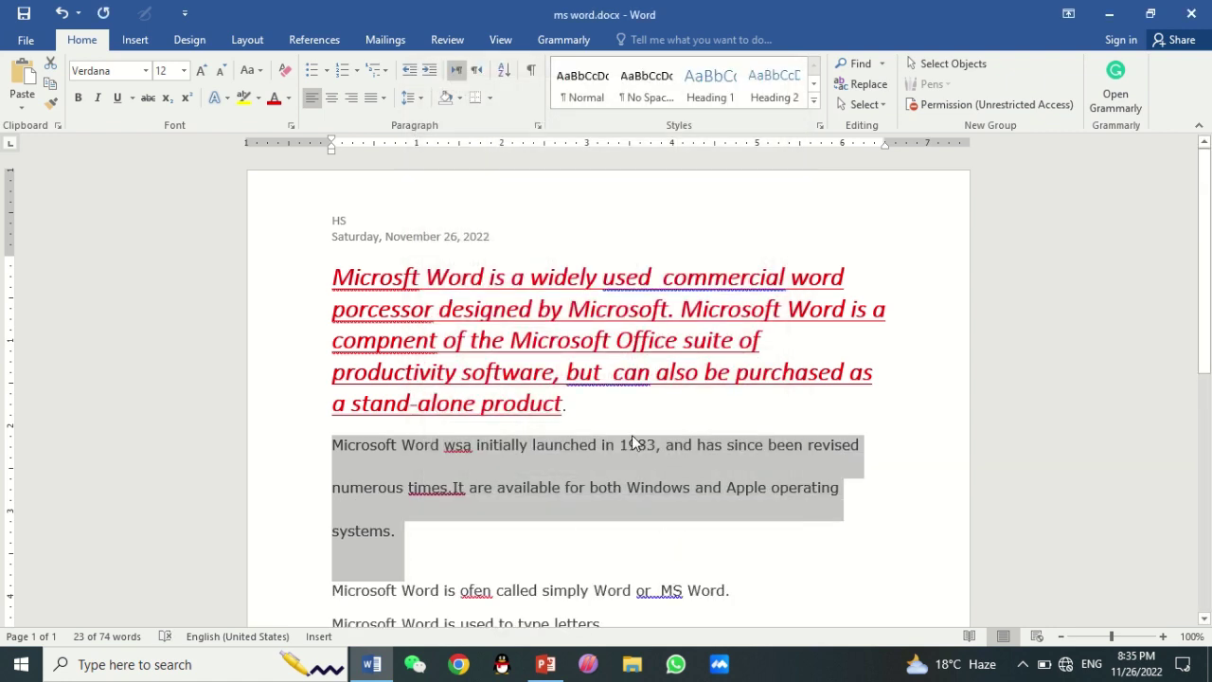
left_click(423, 102)
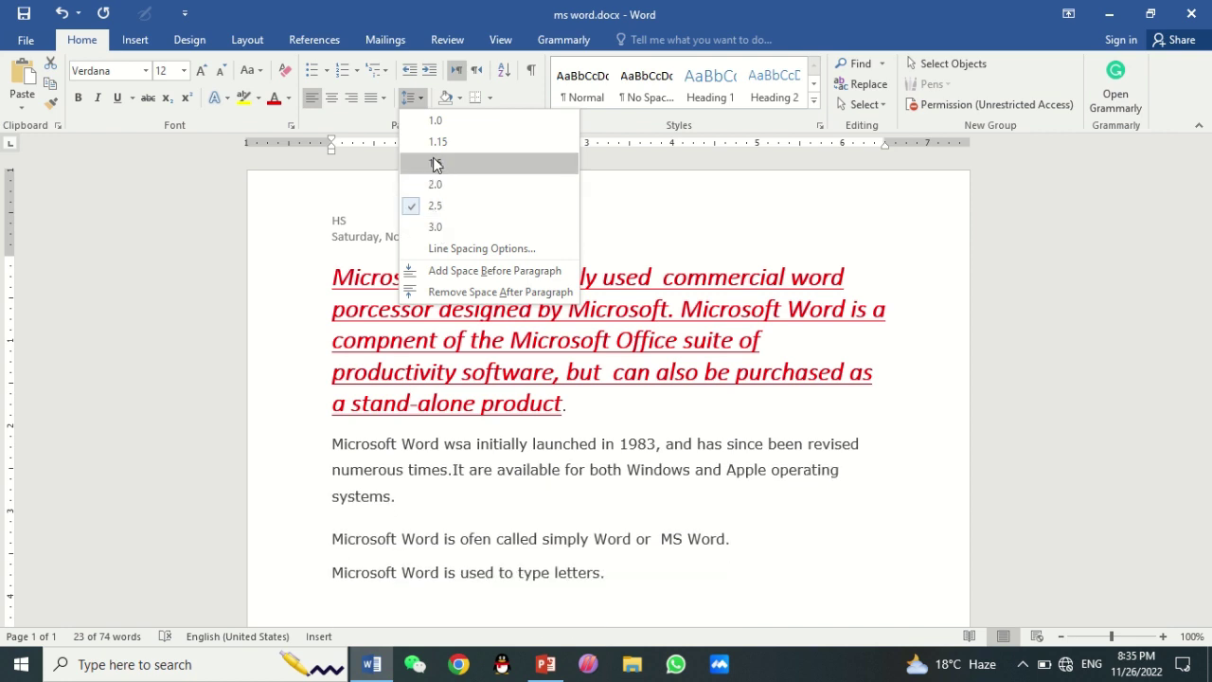
left_click(434, 142)
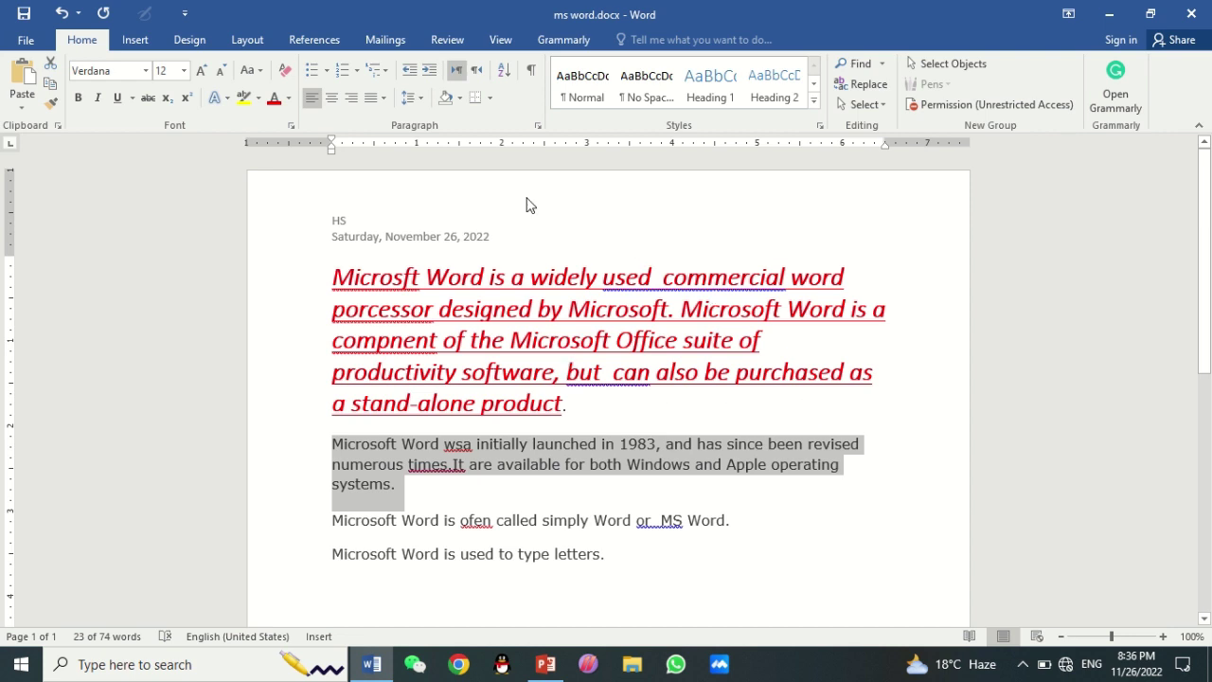
Set the page margins to the Narrow preset, 0.5" on all sides.
left_click(248, 39)
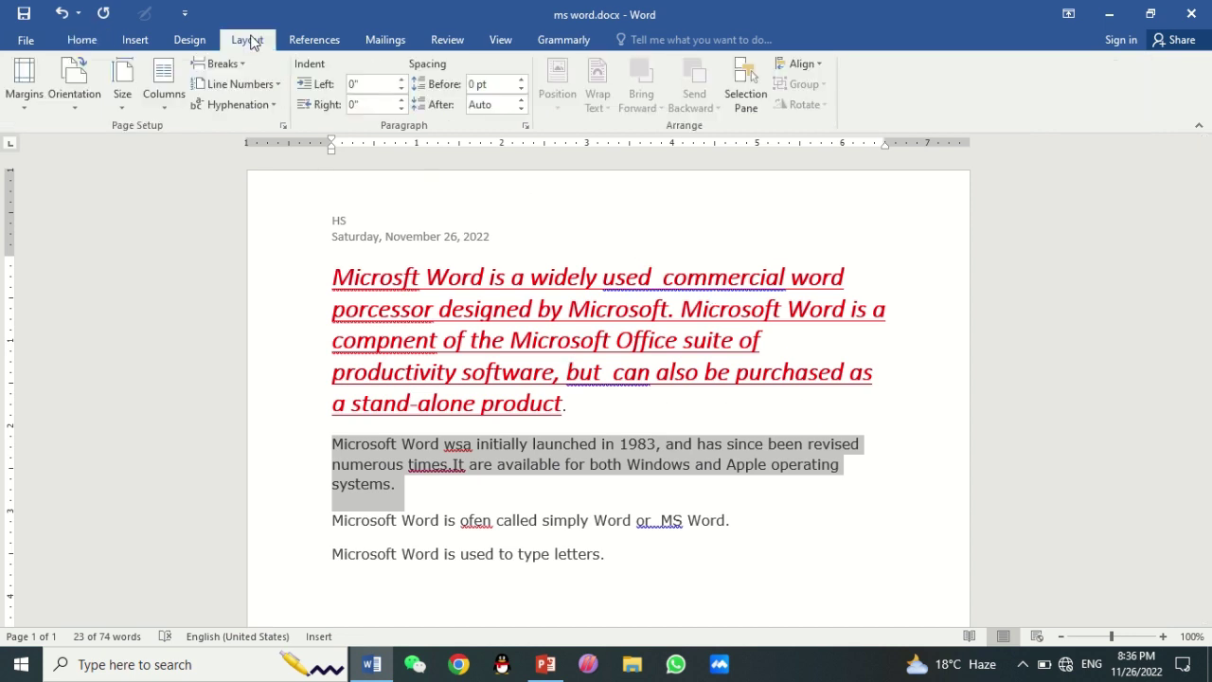
left_click(27, 108)
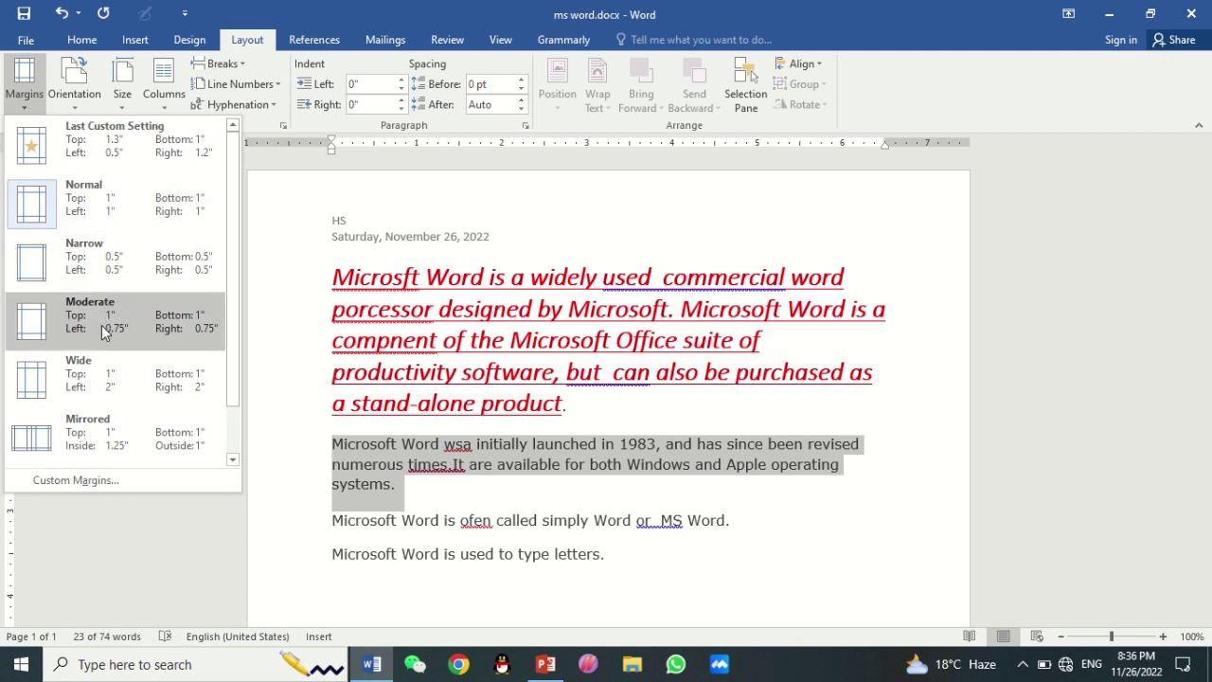
left_click(94, 266)
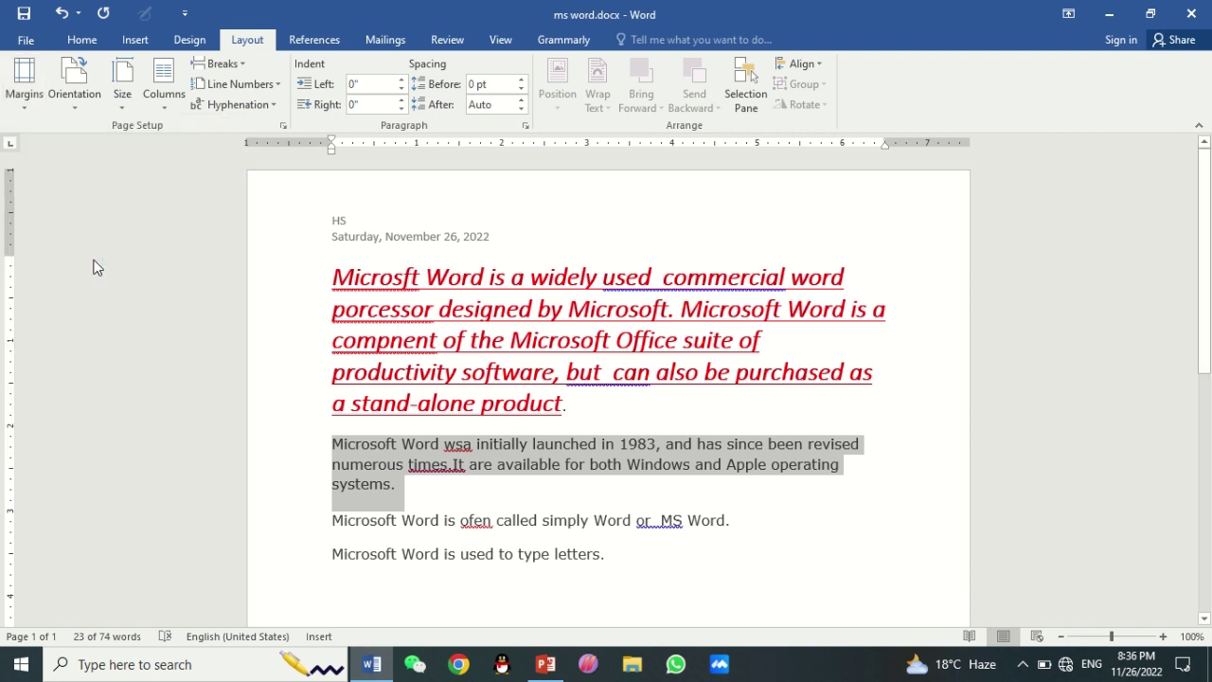
left_click(30, 105)
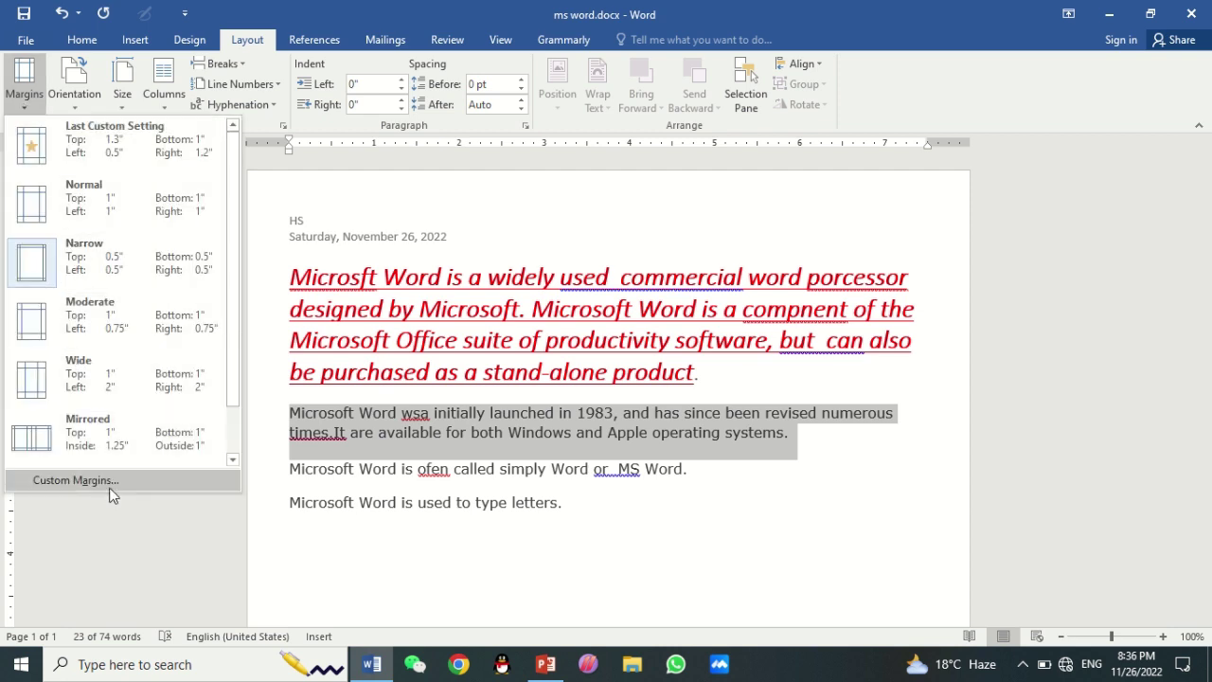
left_click(114, 513)
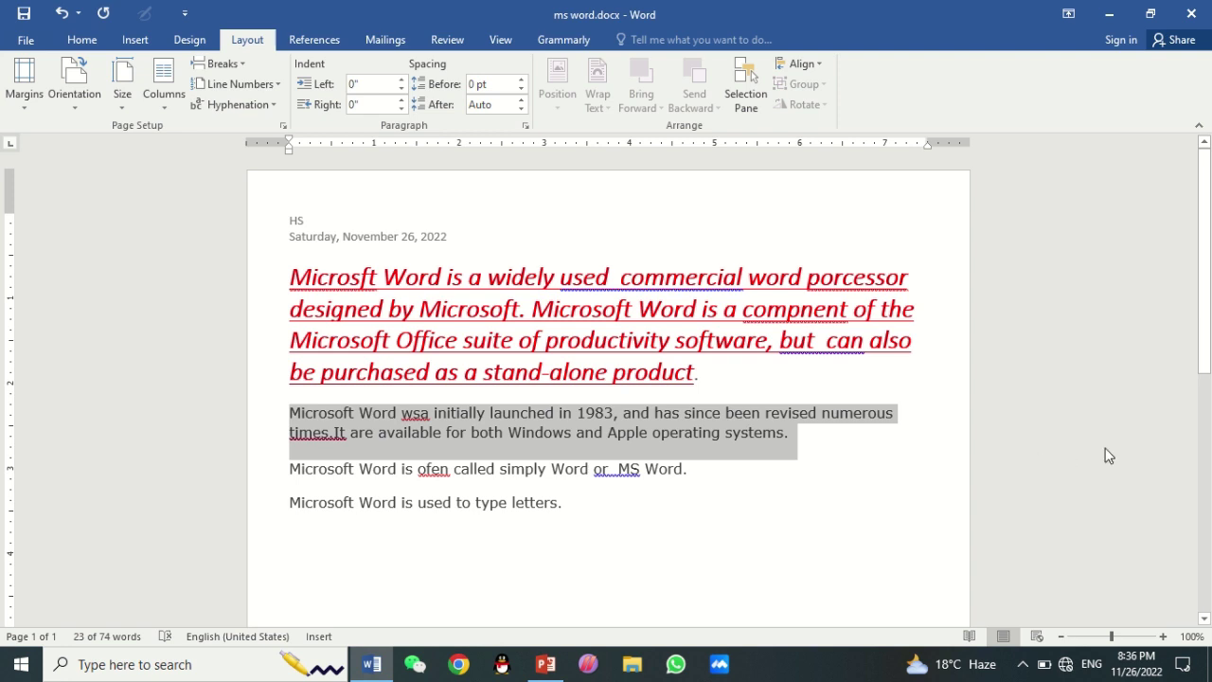
Format the first paragraph as a bulleted item with the solid round bullet.
left_click(81, 40)
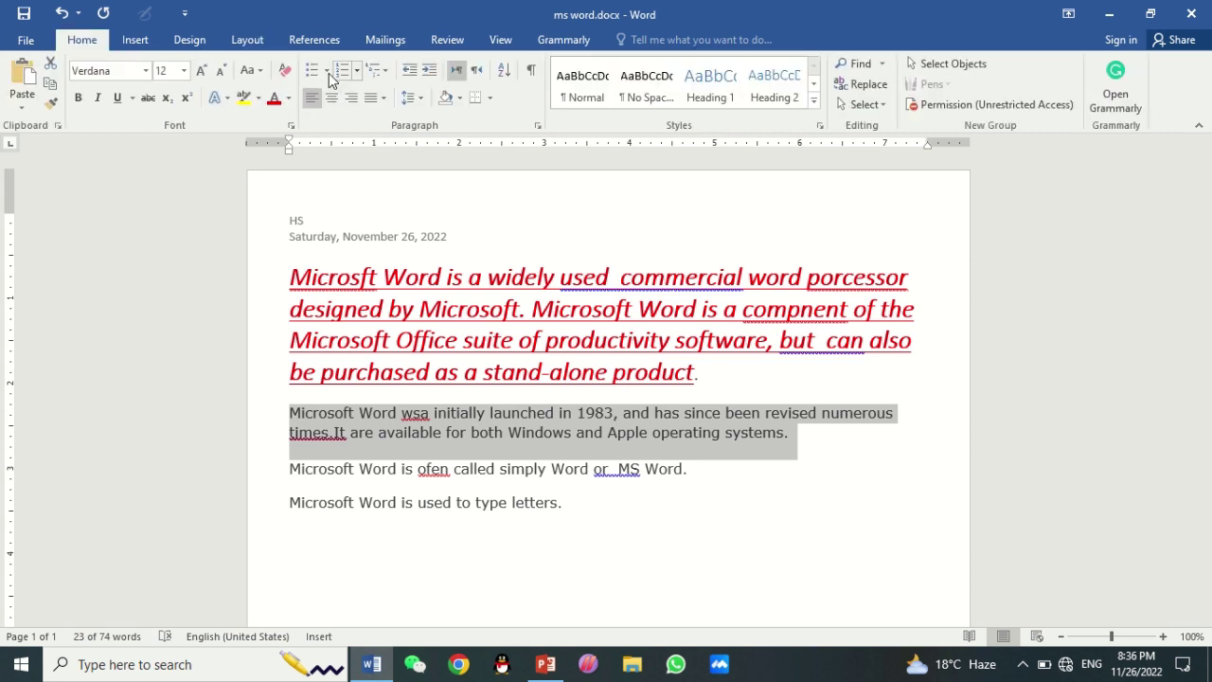
left_click(288, 275)
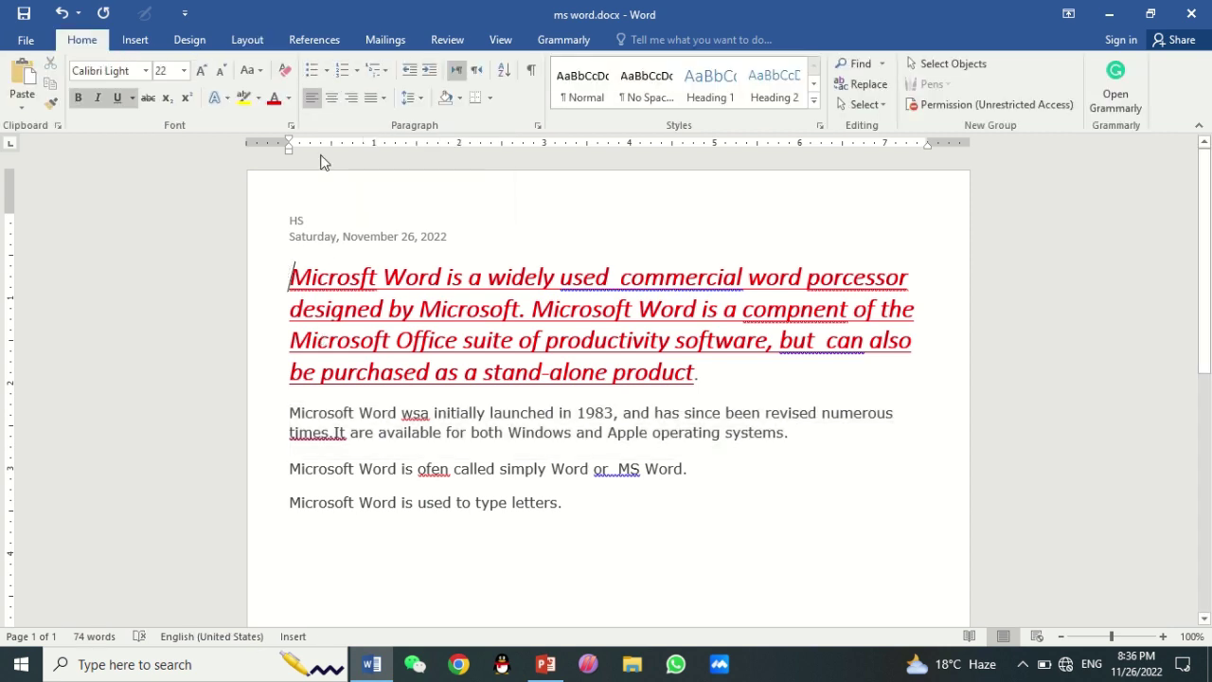
left_click(328, 70)
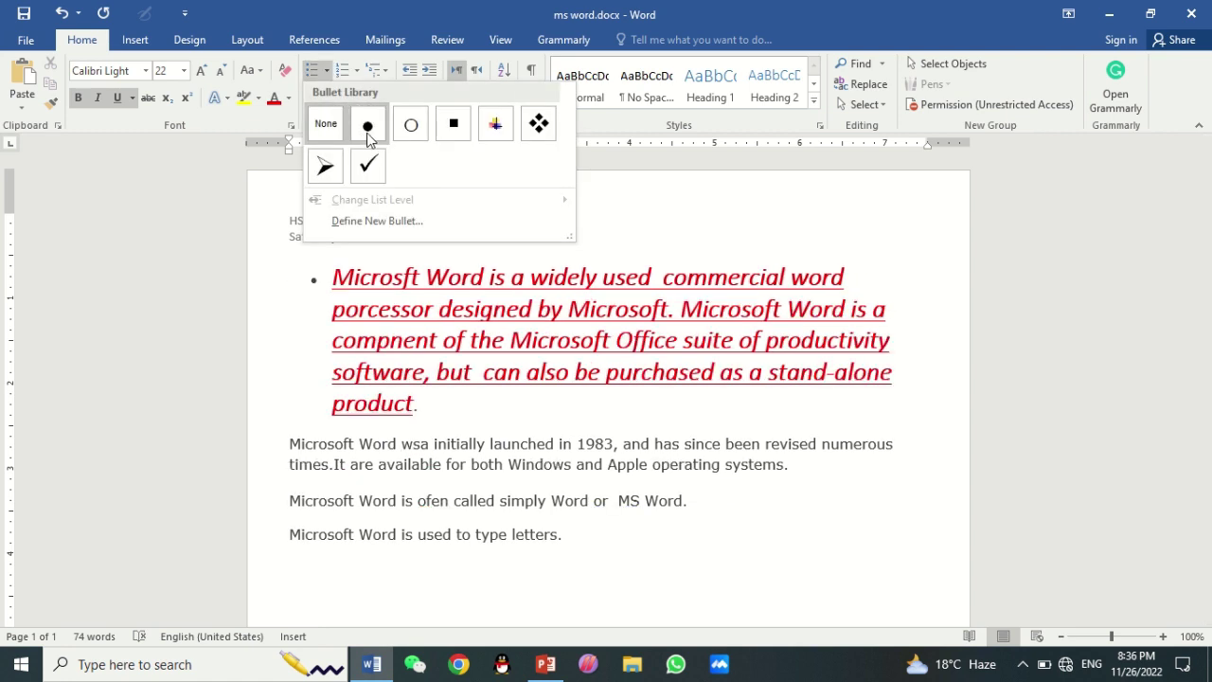
left_click(369, 127)
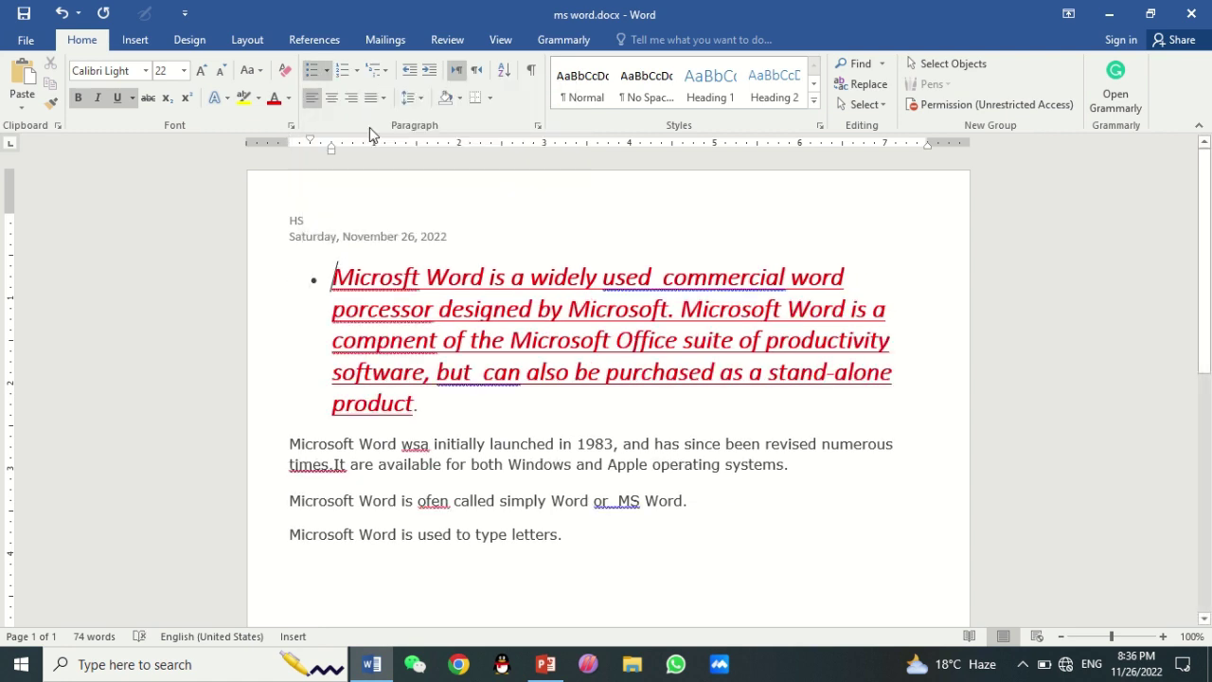
Format the second paragraph as a numbered item in the "1." style.
left_click(289, 444)
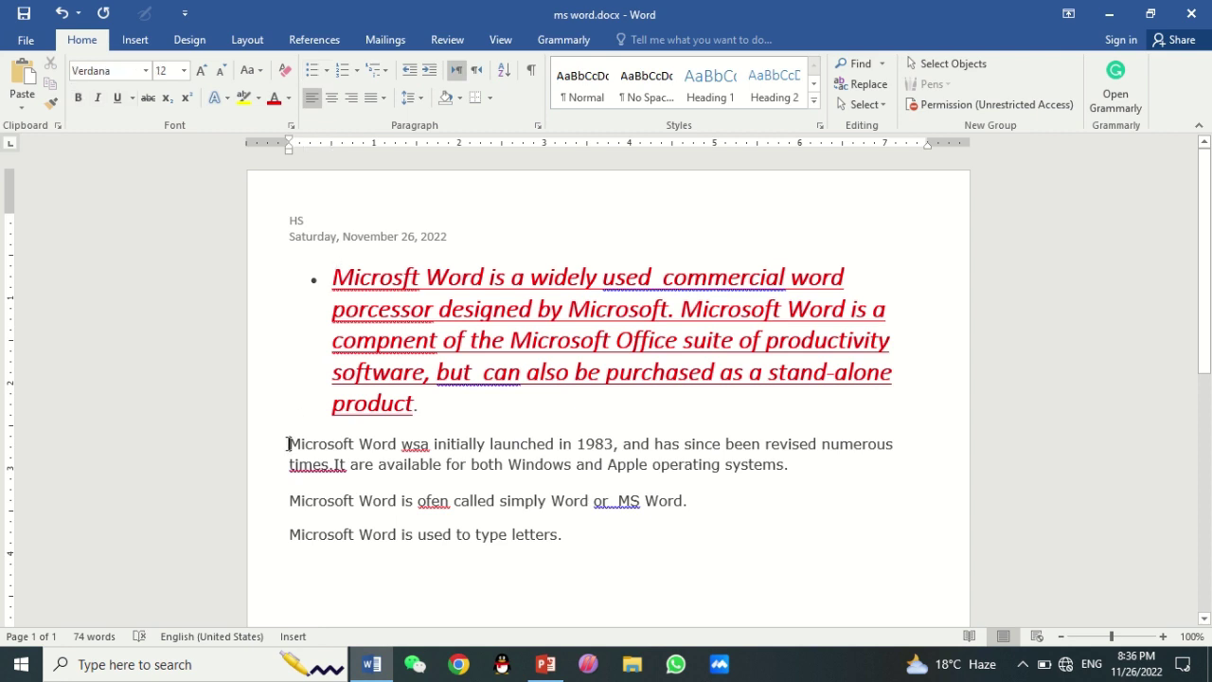
left_click(357, 71)
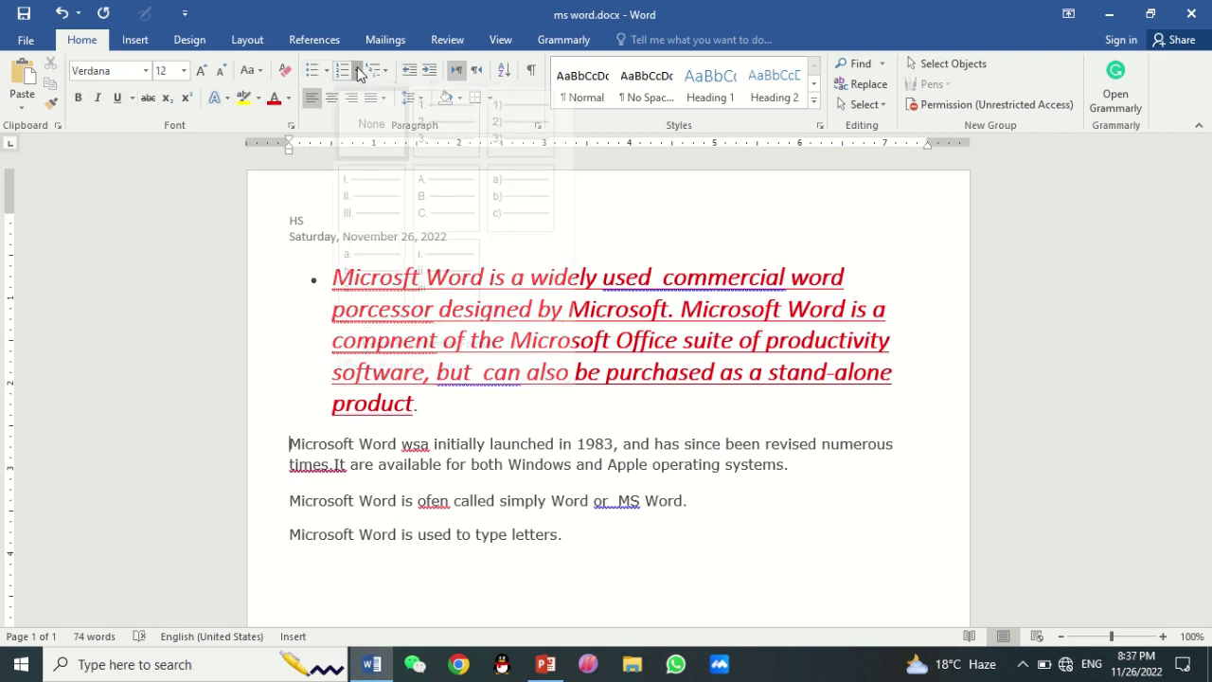
left_click(455, 144)
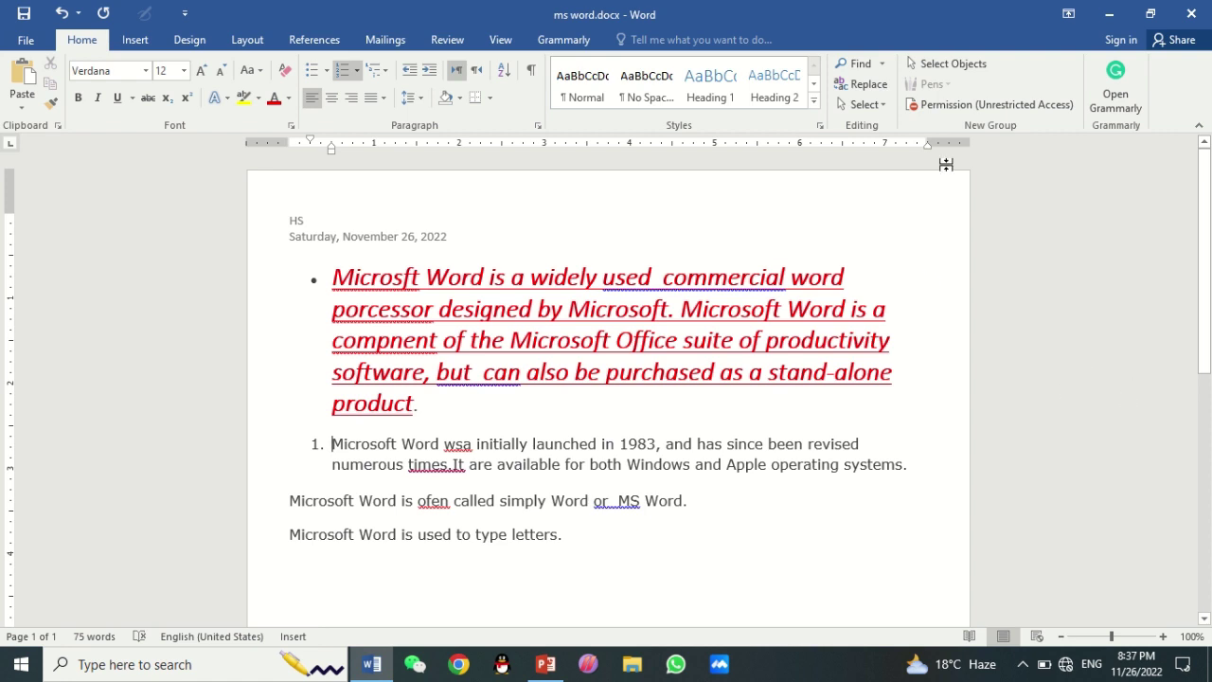
Run the spelling and grammar check, accepting "was", "times. It", "is", "often" and "or MS" in the second and third paragraphs.
left_click(456, 43)
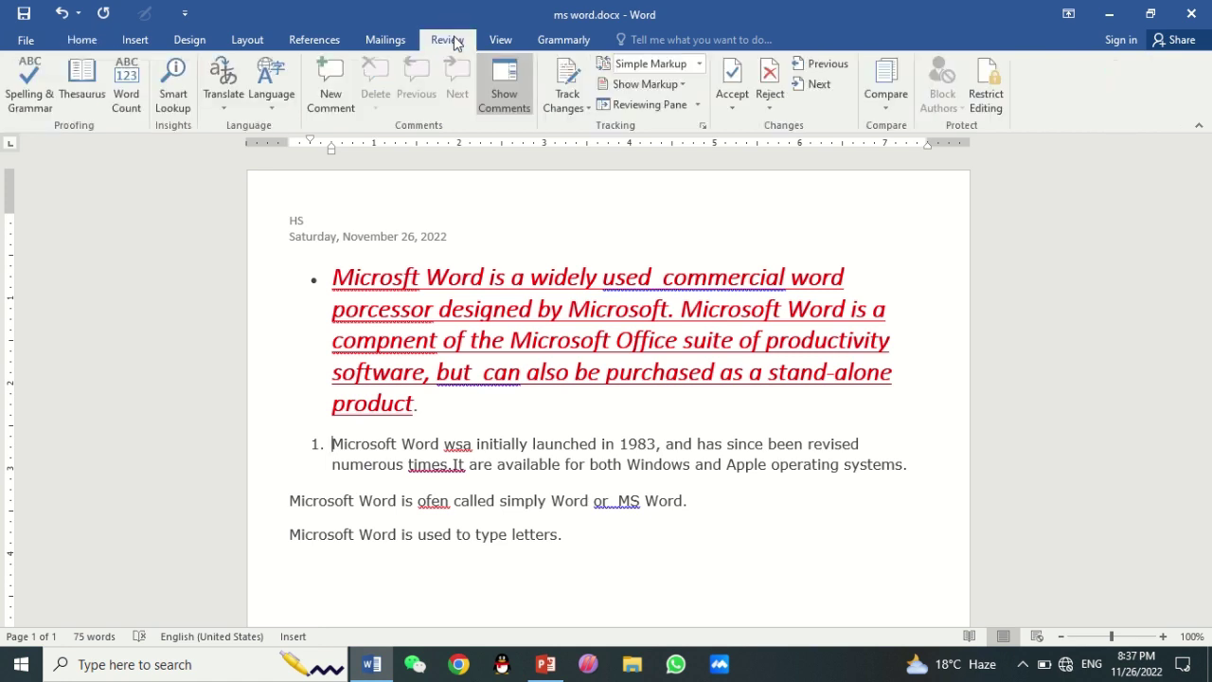
left_click(33, 98)
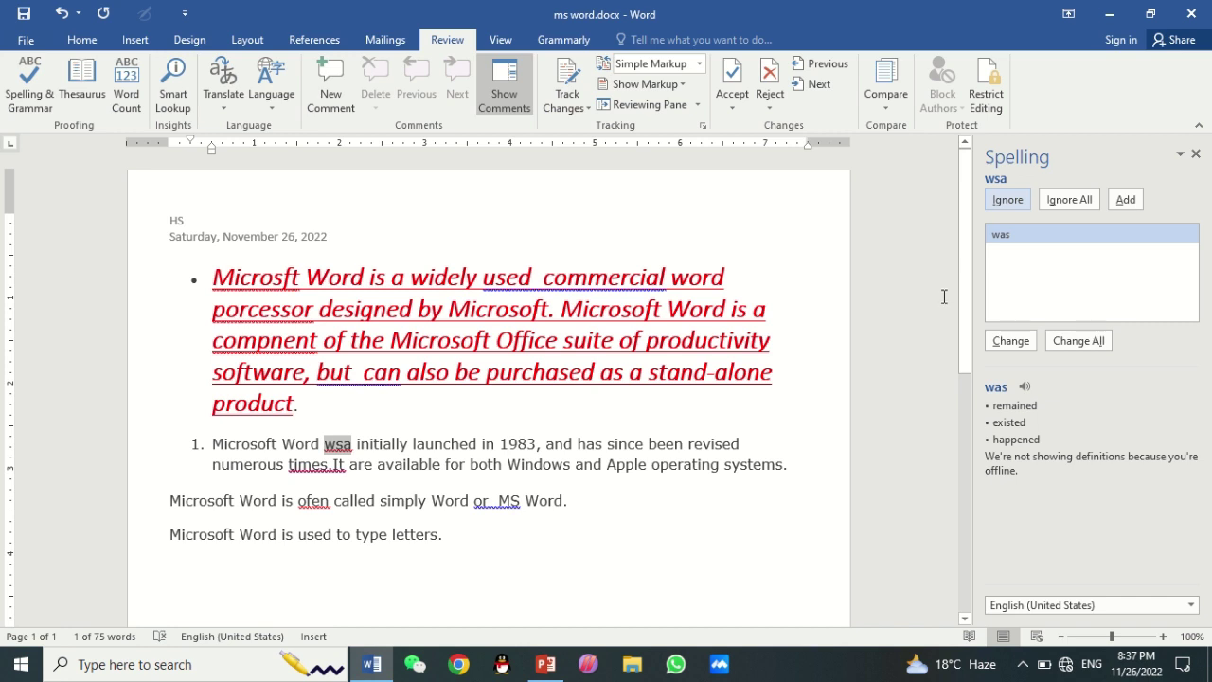
left_click(1015, 340)
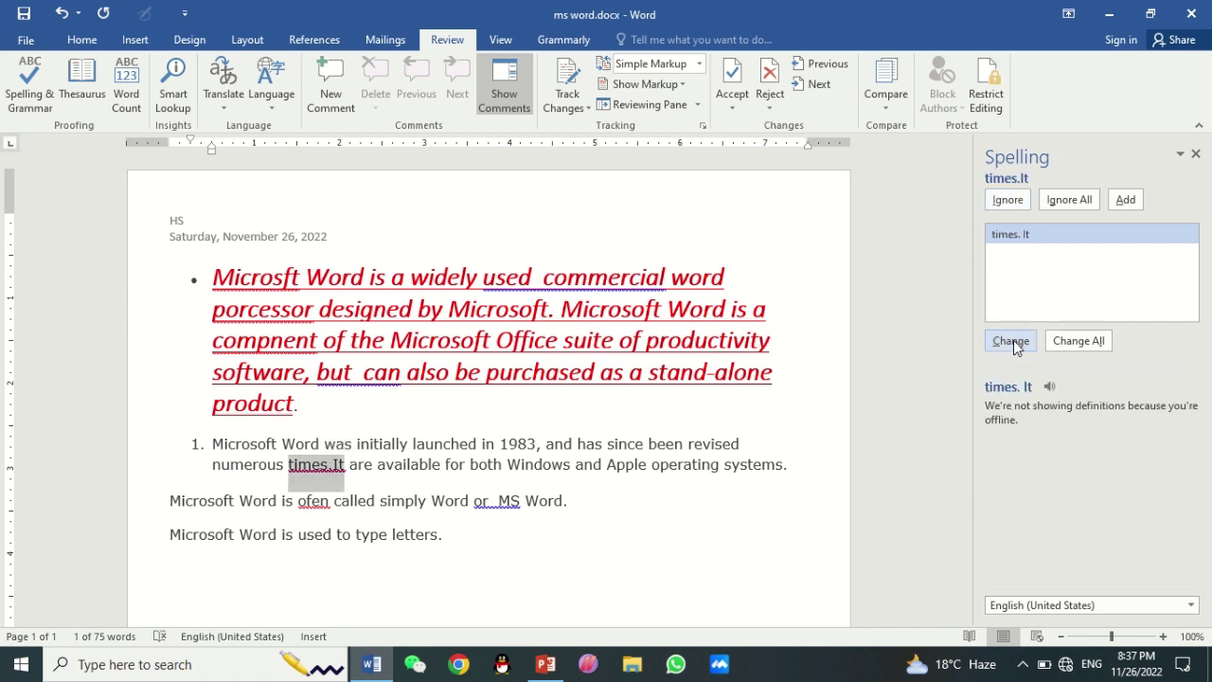
left_click(1014, 340)
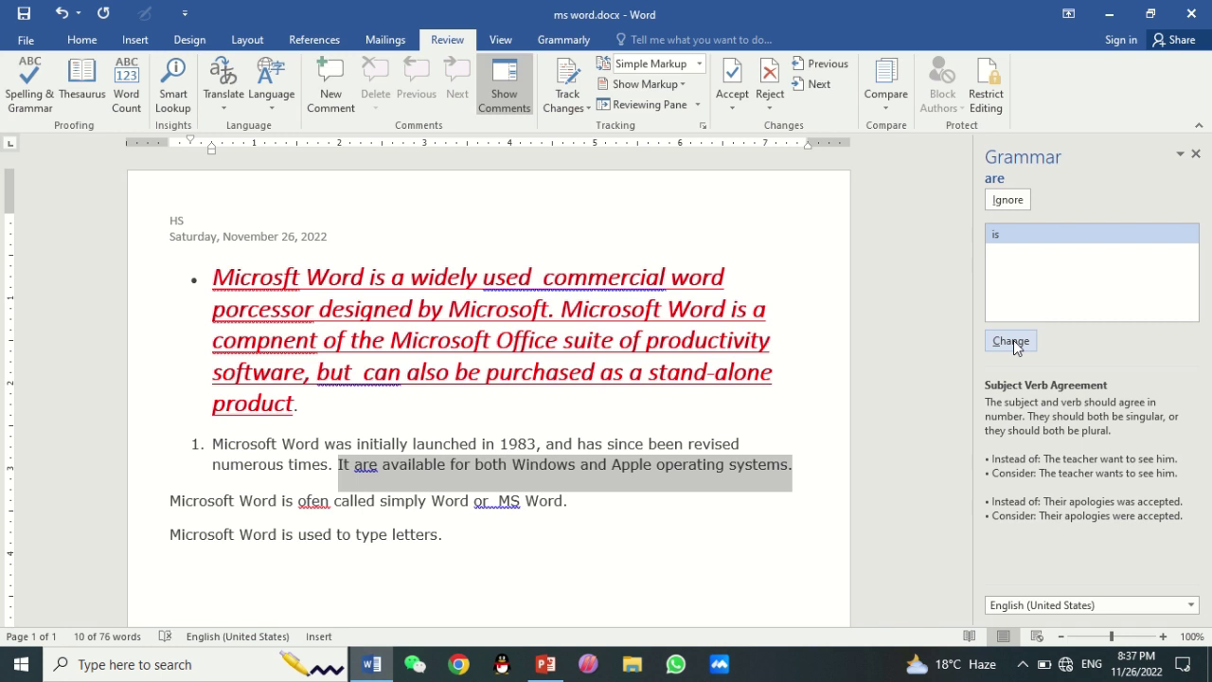
left_click(1013, 340)
left_click(1013, 340)
left_click(1013, 340)
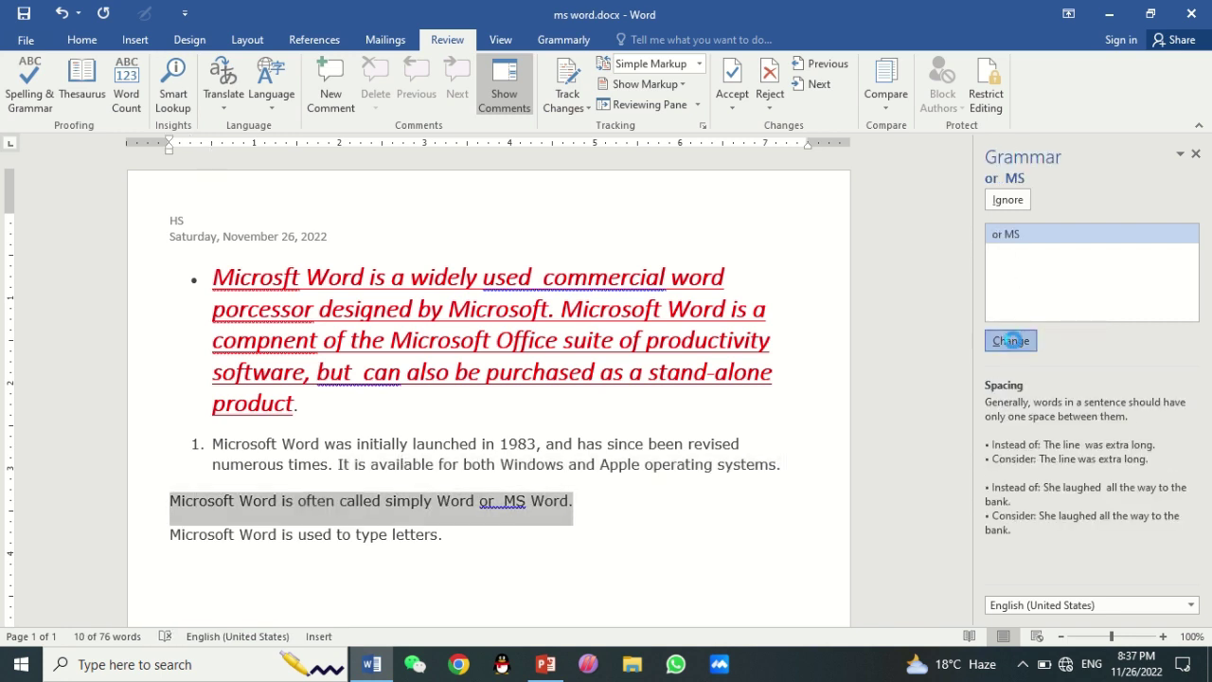
Accept the corrections "Microsoft", "processor", "used commercial", "component" and "but can" in the first paragraph and finish the spelling and grammar check.
left_click(1014, 340)
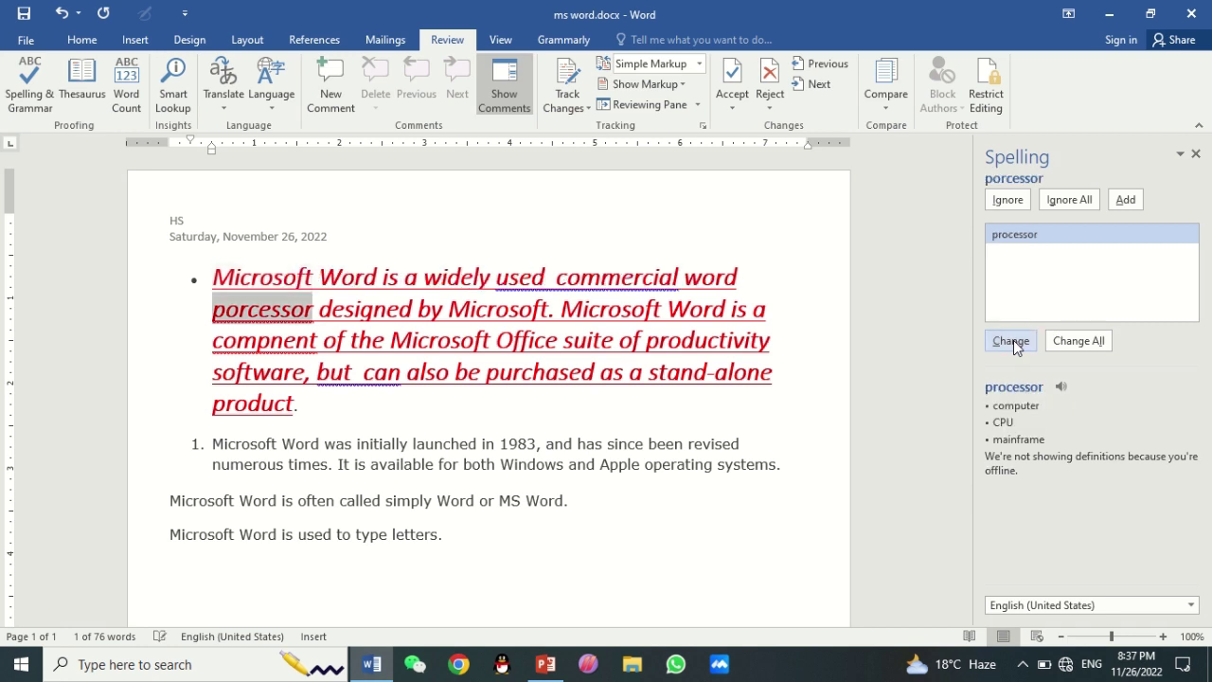
left_click(1014, 340)
left_click(1013, 340)
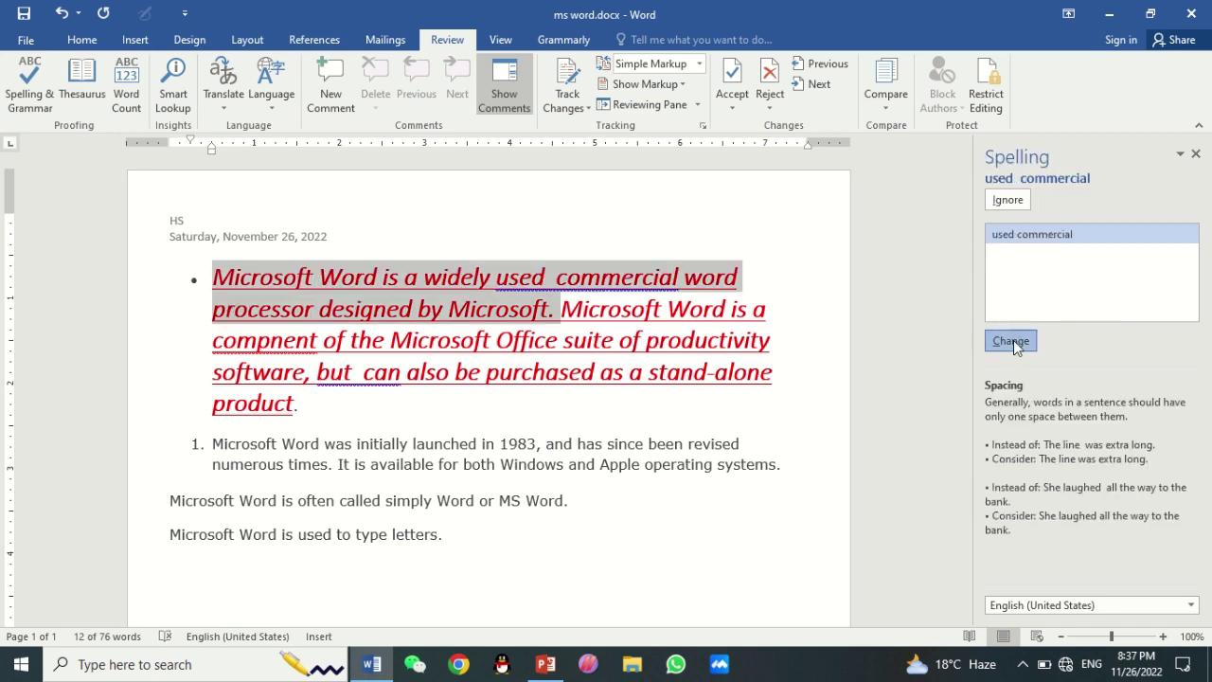
left_click(1013, 340)
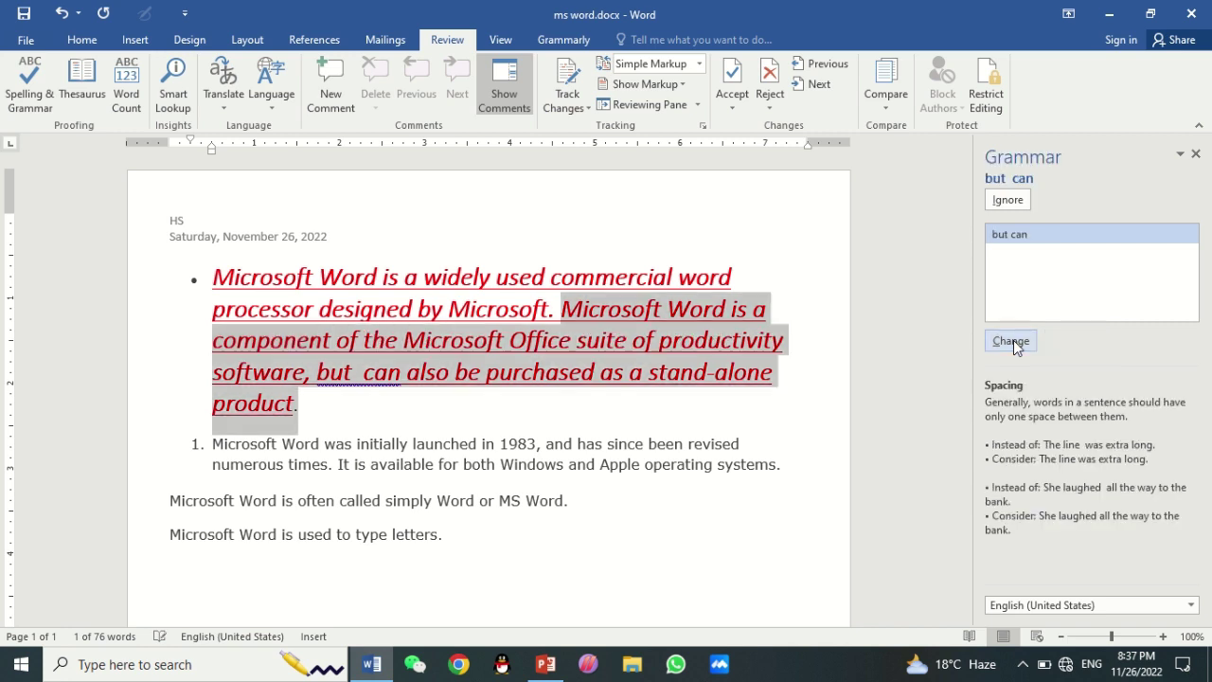
left_click(1013, 340)
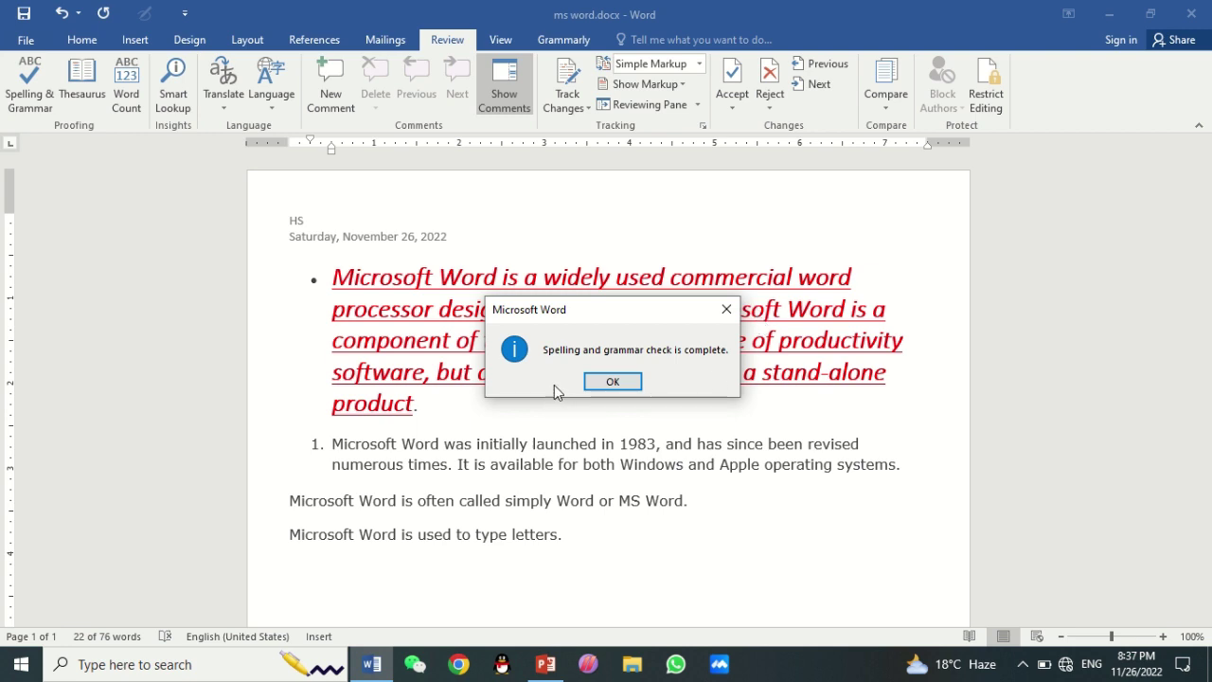
left_click(614, 385)
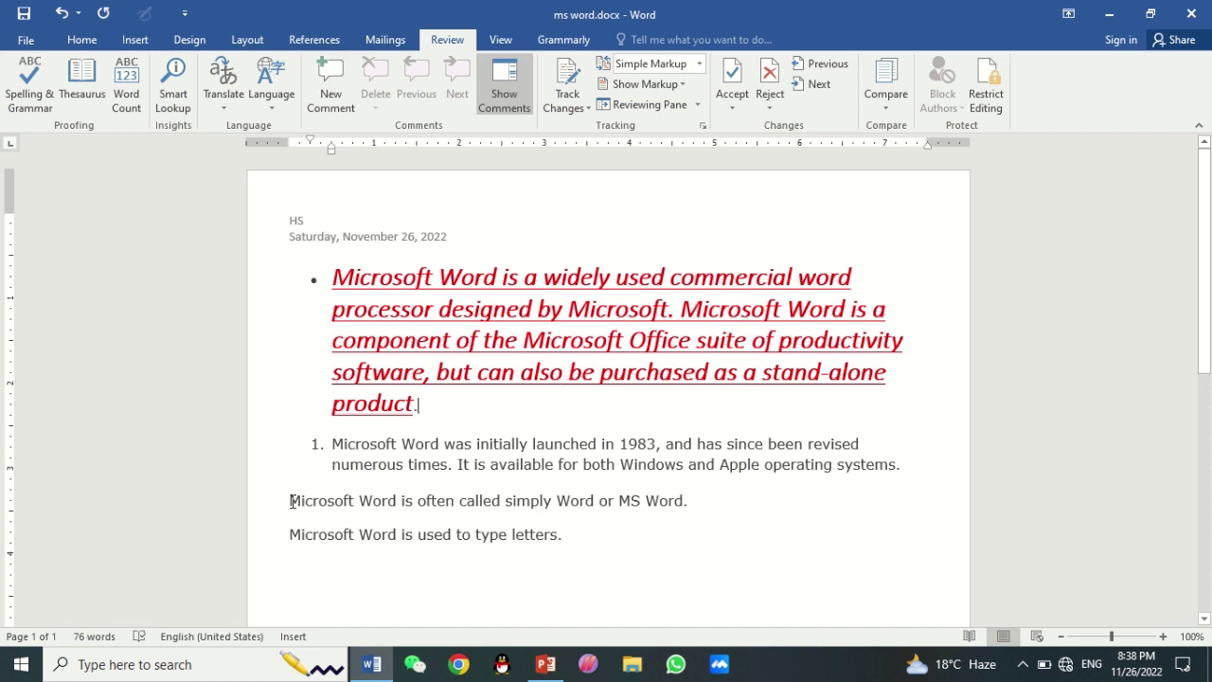
Insert the picture SKMBT_65220120208460.jpg from the Saved Pictures folder at the end of the third paragraph.
left_click_drag(291, 501, 703, 509)
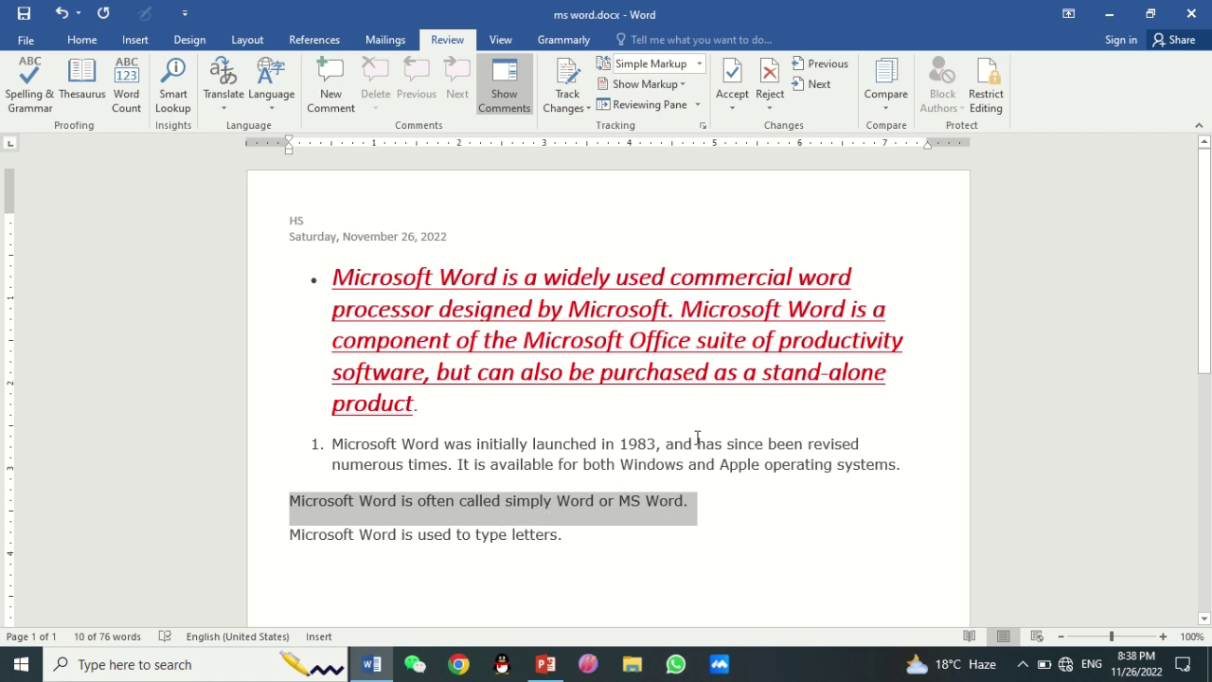
left_click(717, 505)
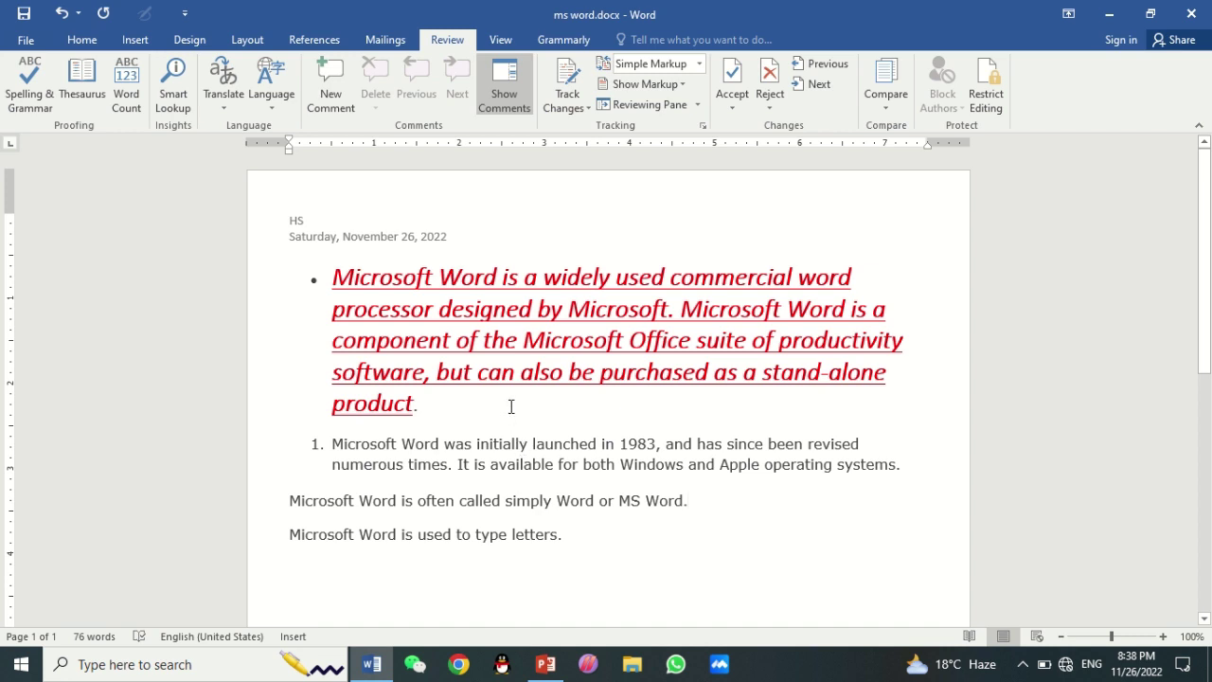
left_click(135, 40)
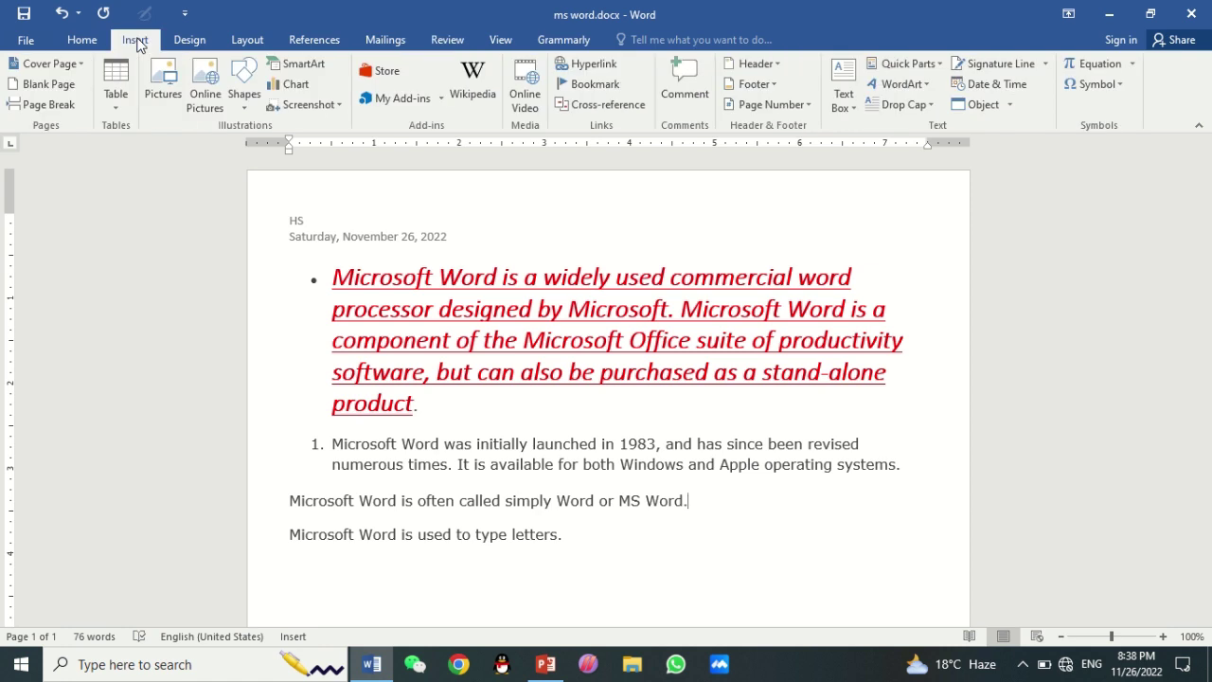
left_click(158, 106)
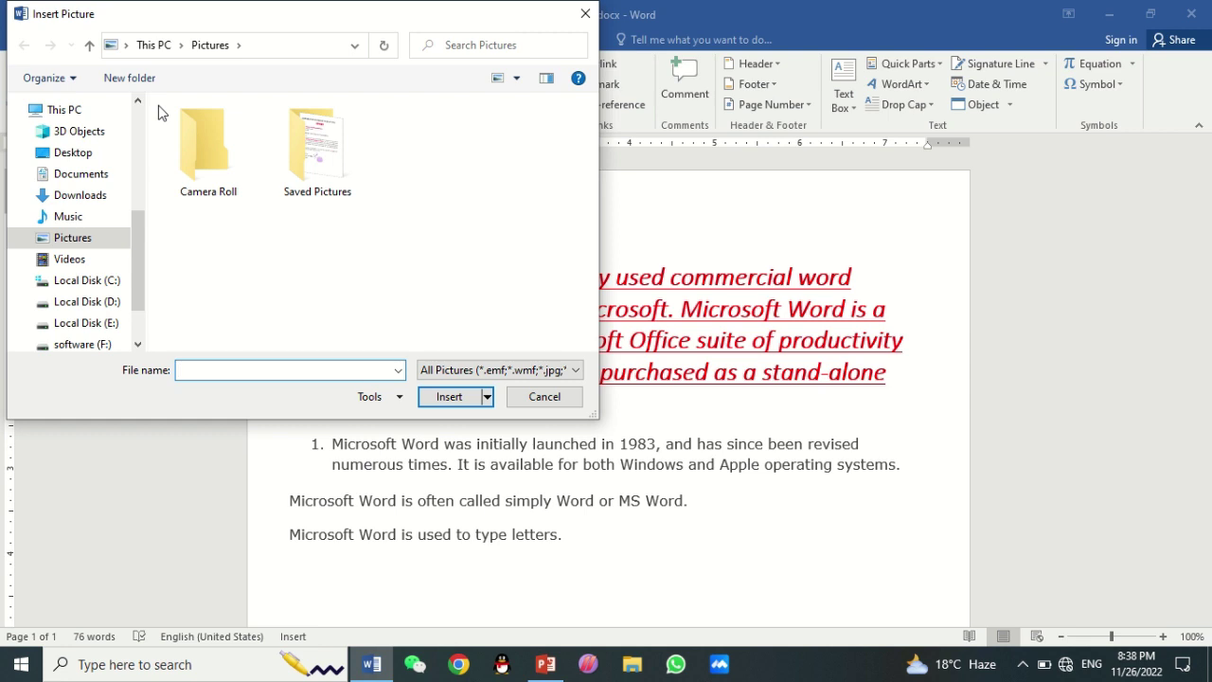
left_click(314, 168)
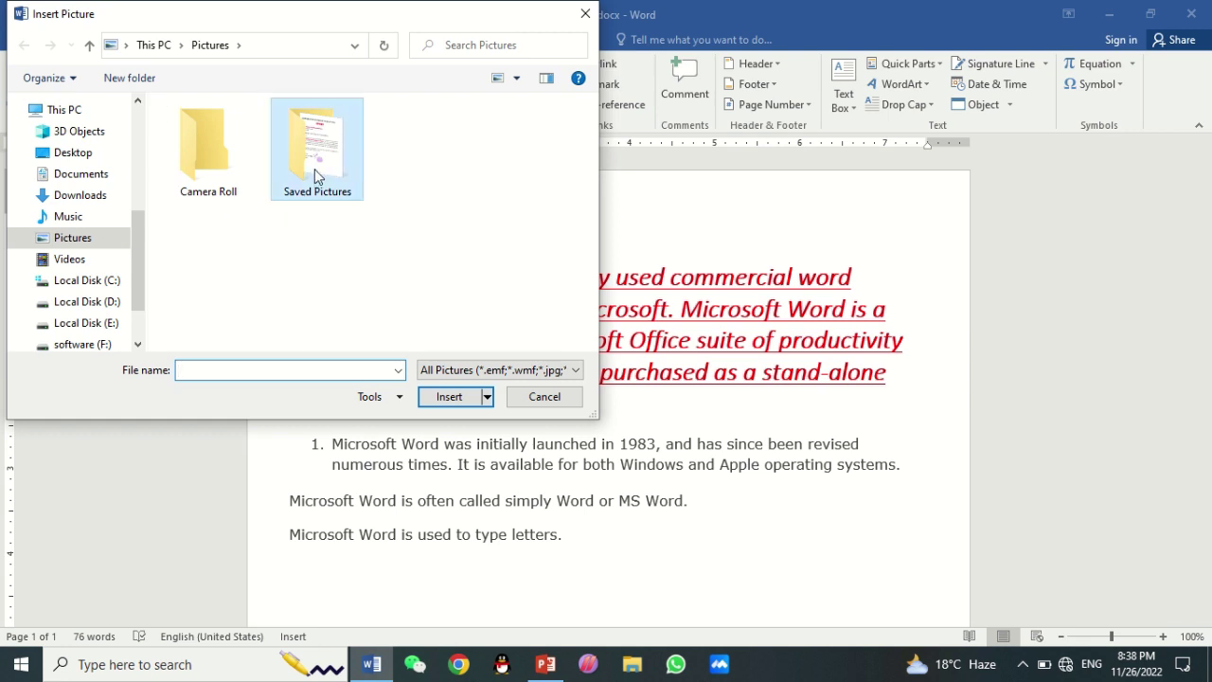
double_click(314, 169)
left_click(212, 154)
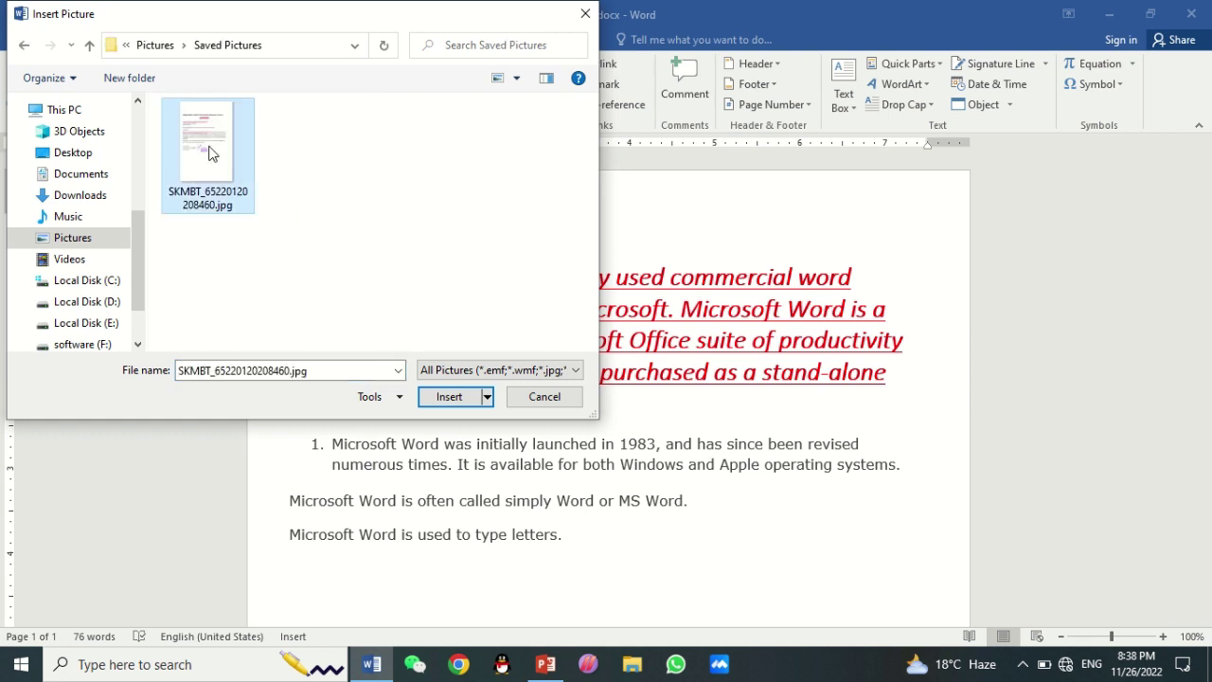
left_click(456, 400)
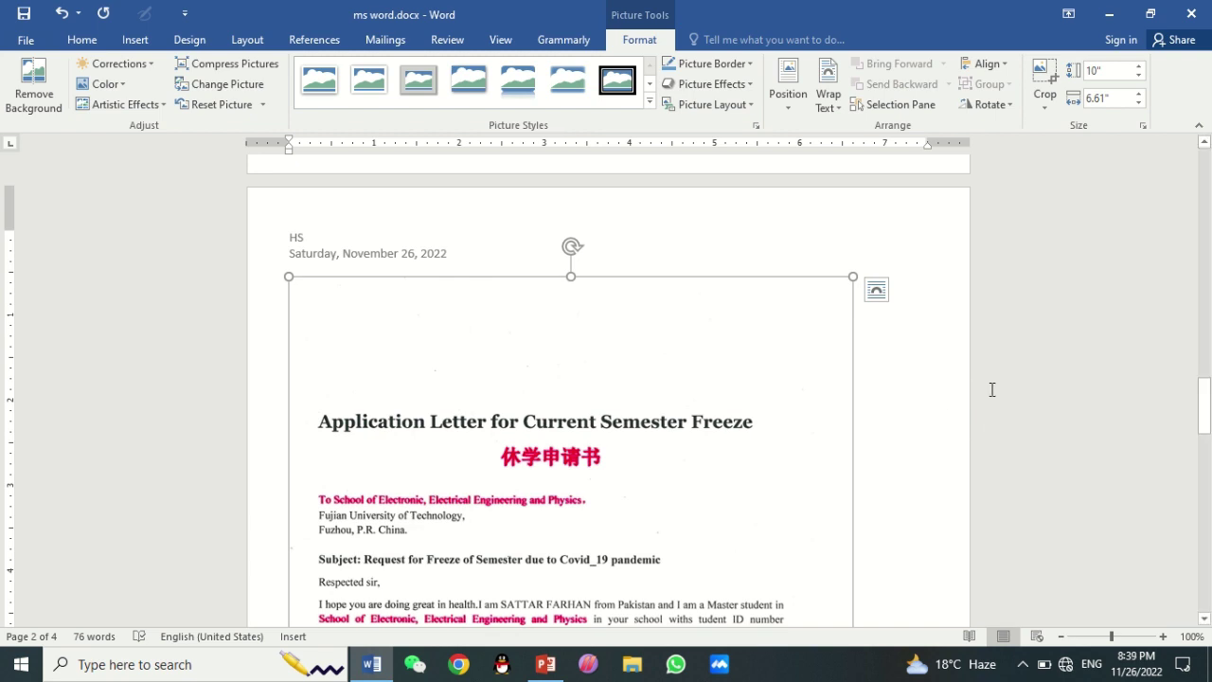
Insert a table with 3 columns and 4 rows on a new line below "Microsoft Word is used to type letters.".
left_click_drag(1207, 413, 1209, 527)
left_click(604, 218)
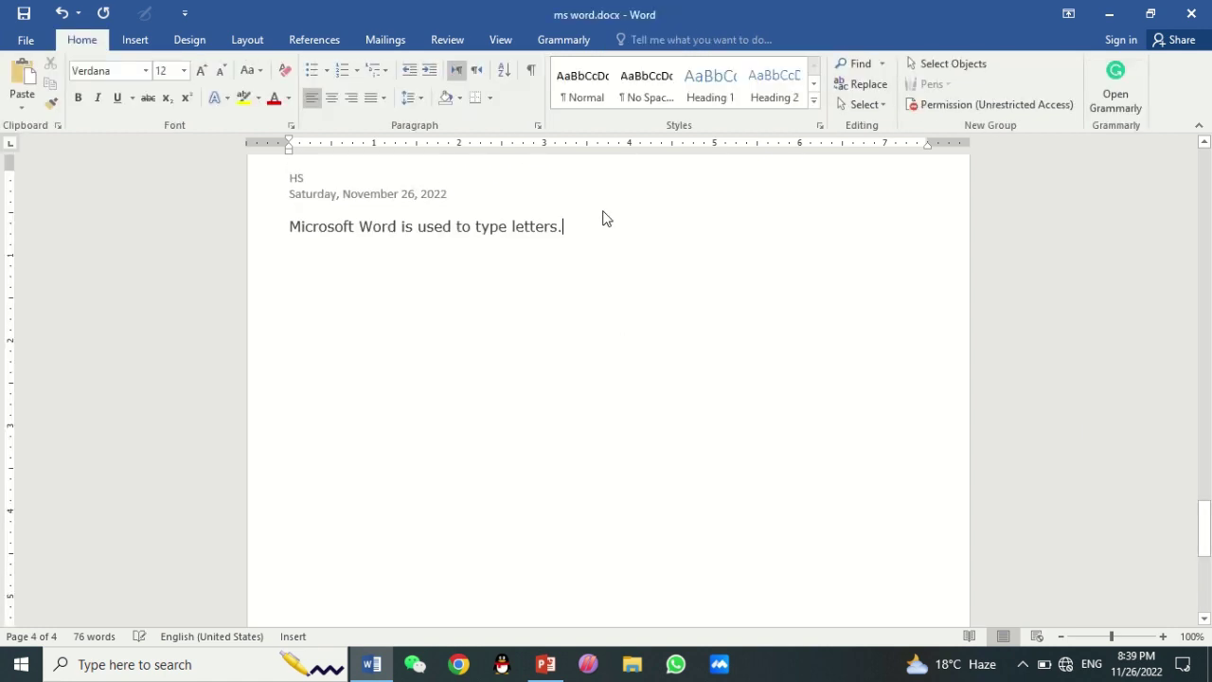
key("Return")
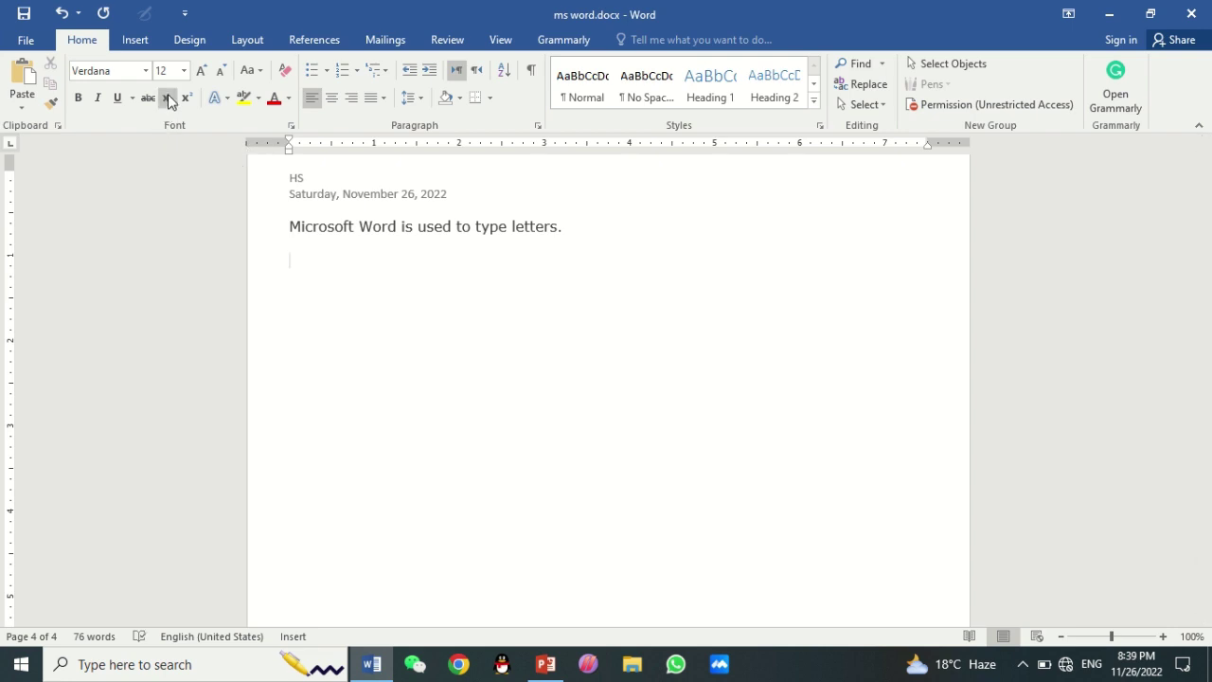
left_click(129, 42)
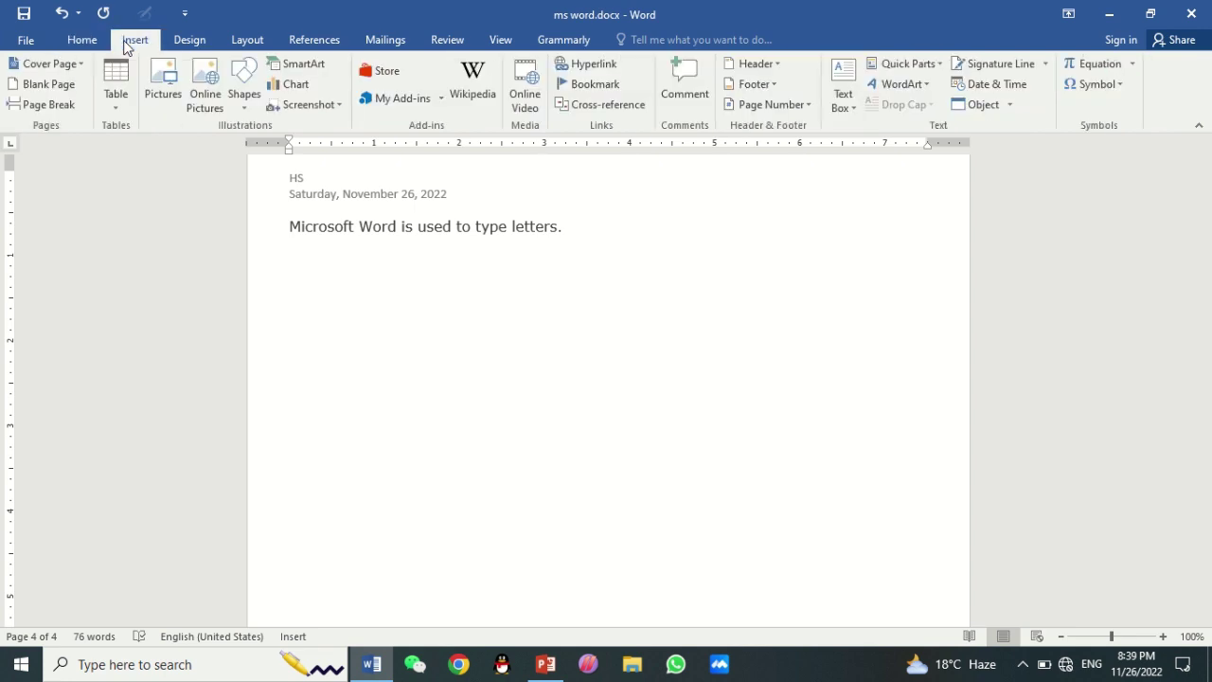
left_click(114, 105)
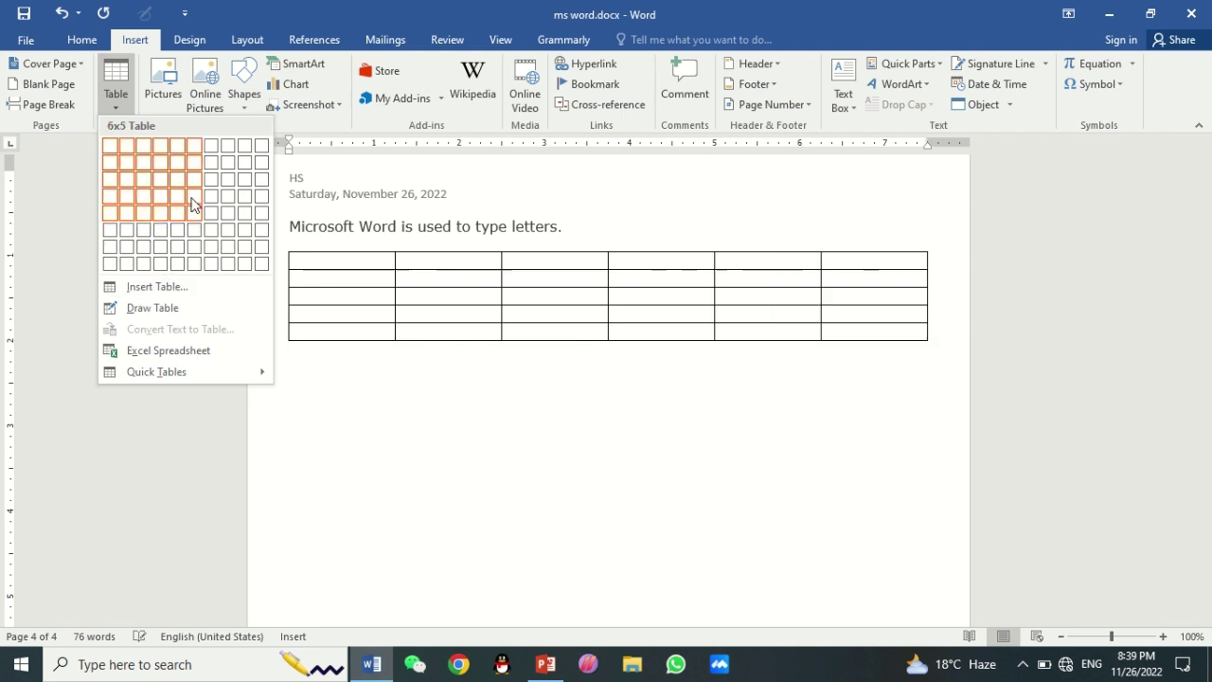
left_click(169, 289)
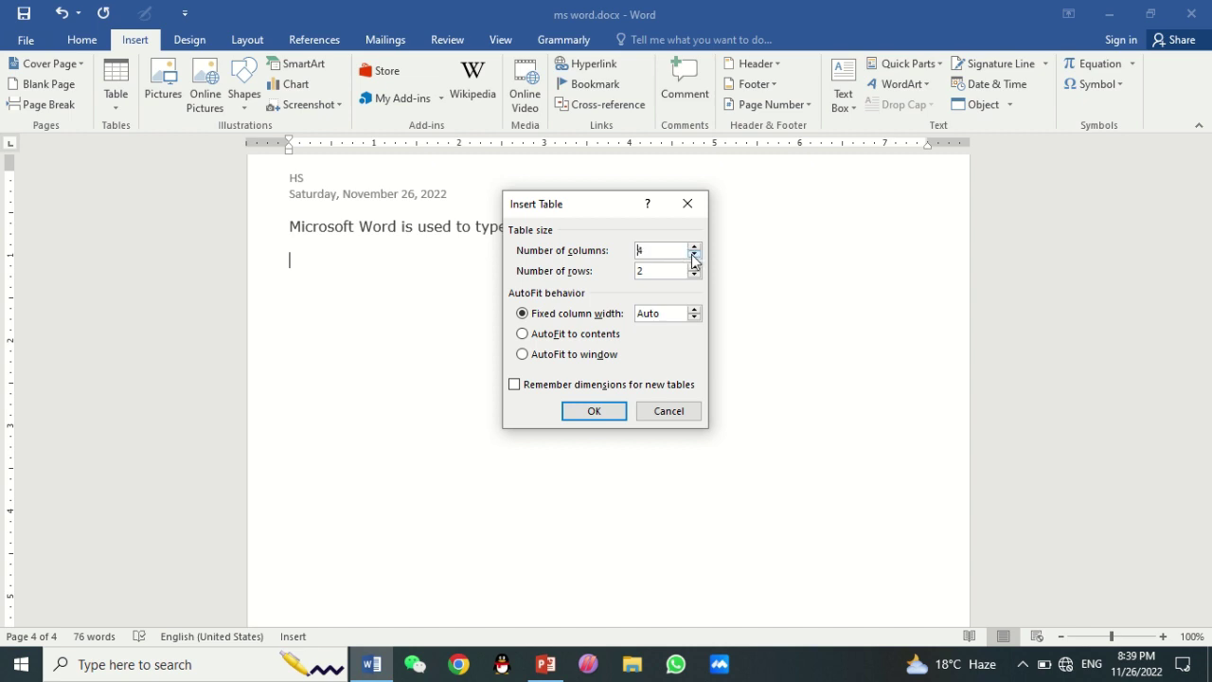
left_click(692, 268)
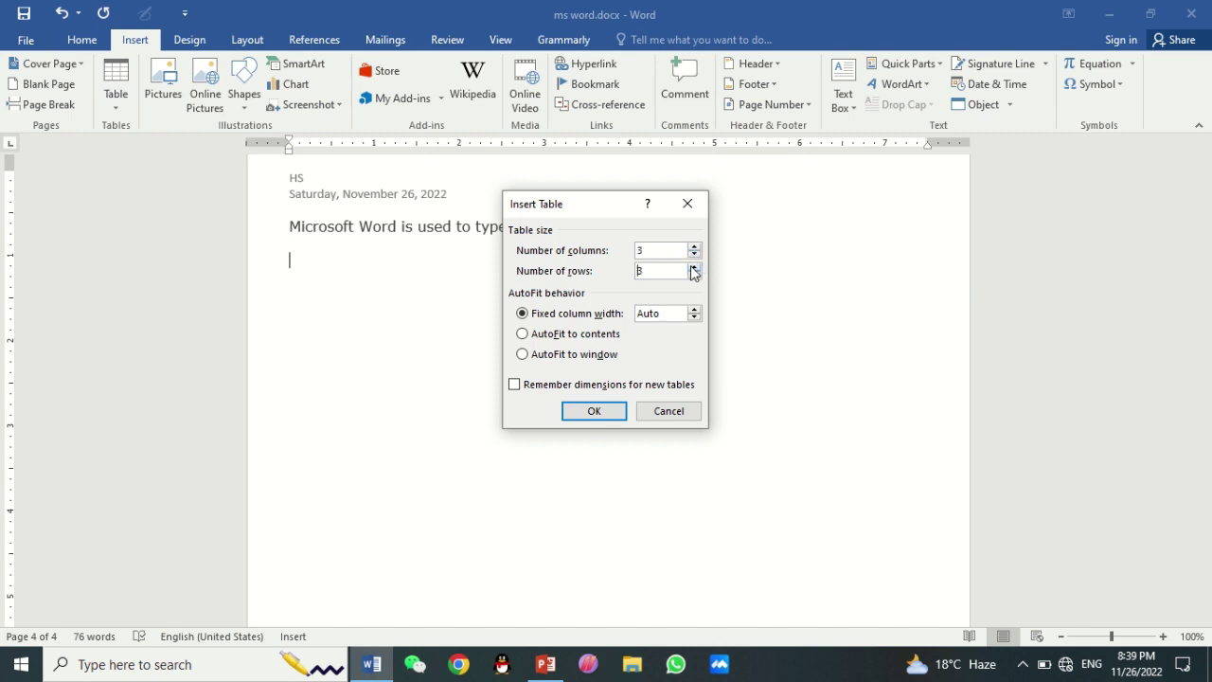
left_click(593, 410)
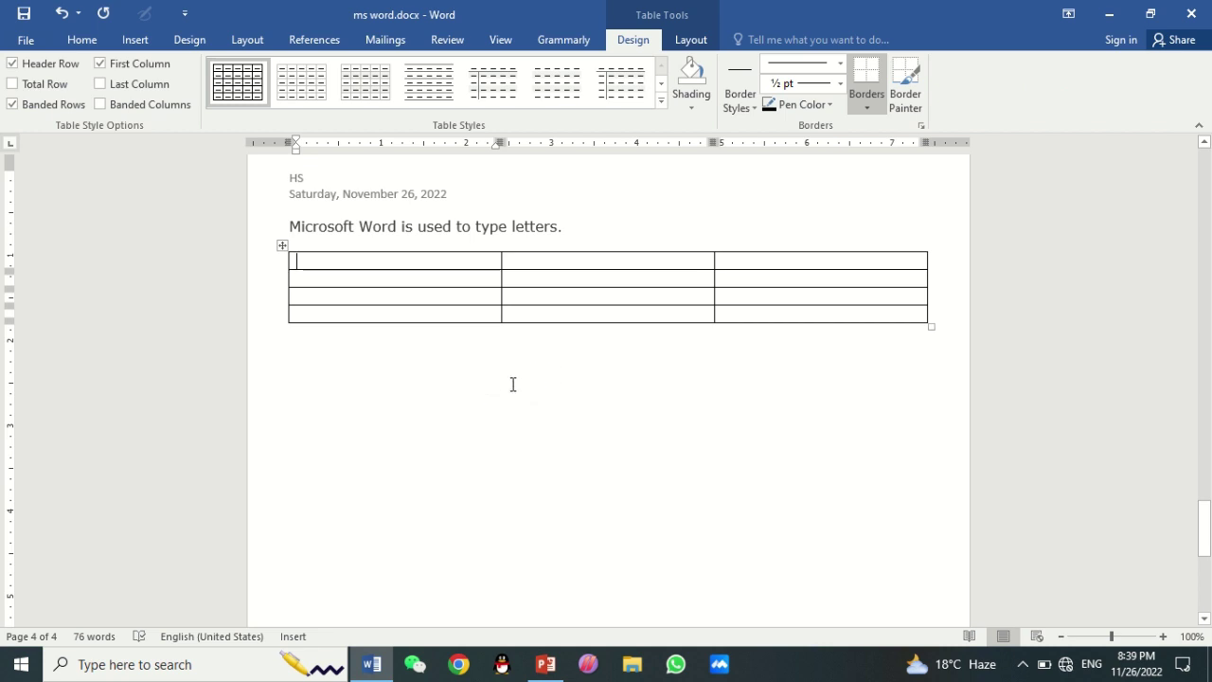
Insert a blank page below the table.
left_click(589, 382)
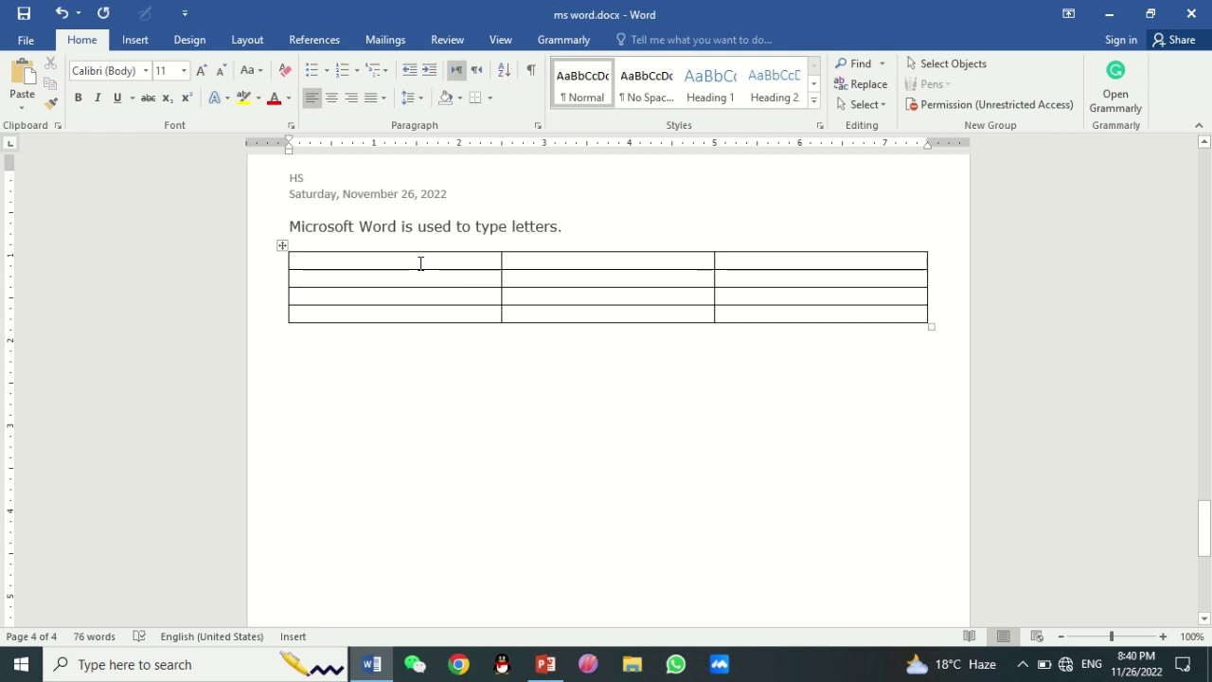
left_click(135, 42)
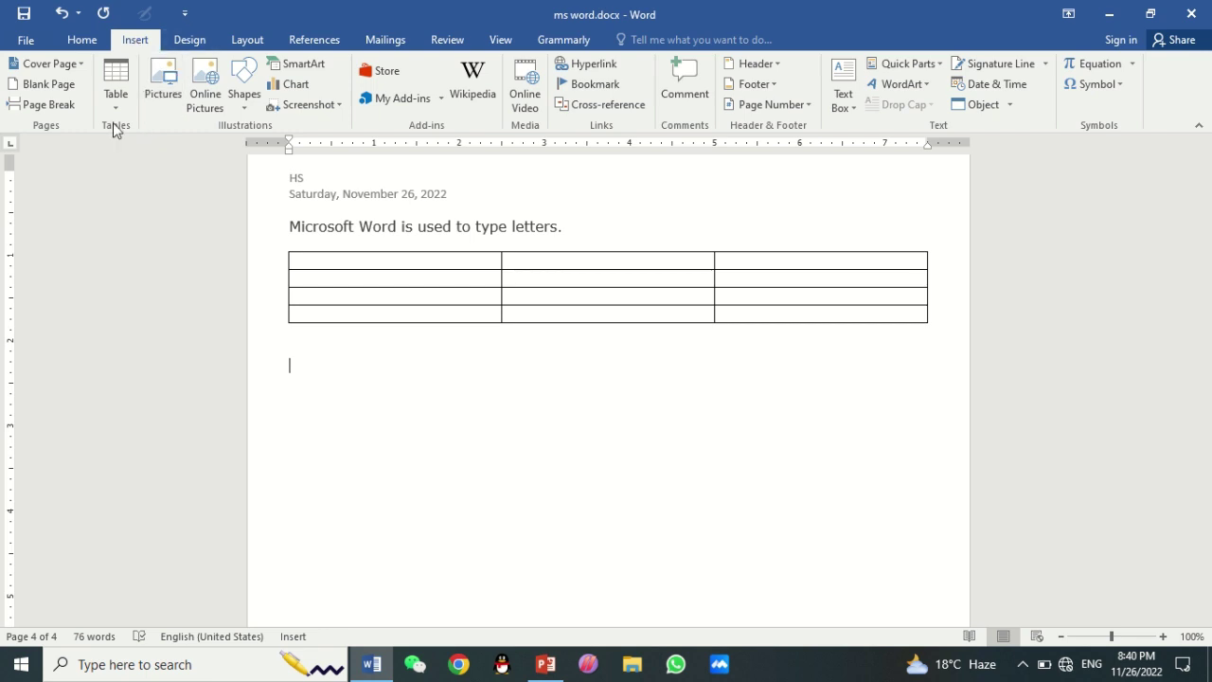
left_click(49, 85)
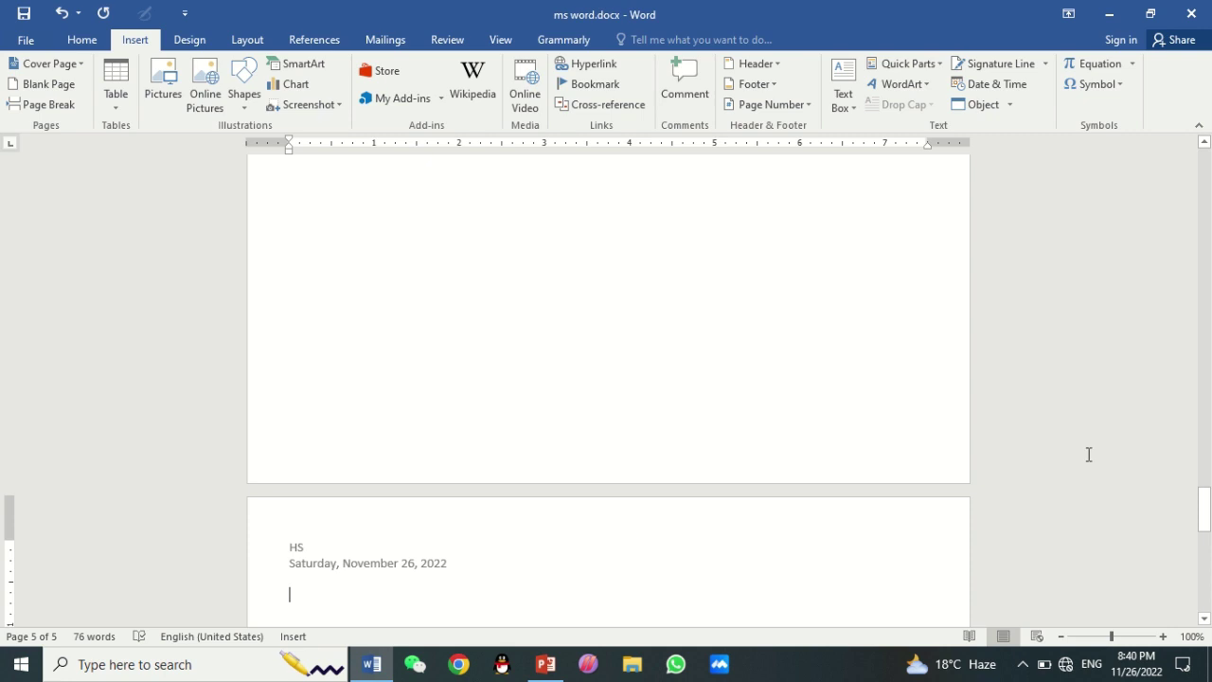
Insert a page break after the sentence "Microsoft Word is used to type letters.".
left_click_drag(1207, 512, 1205, 441)
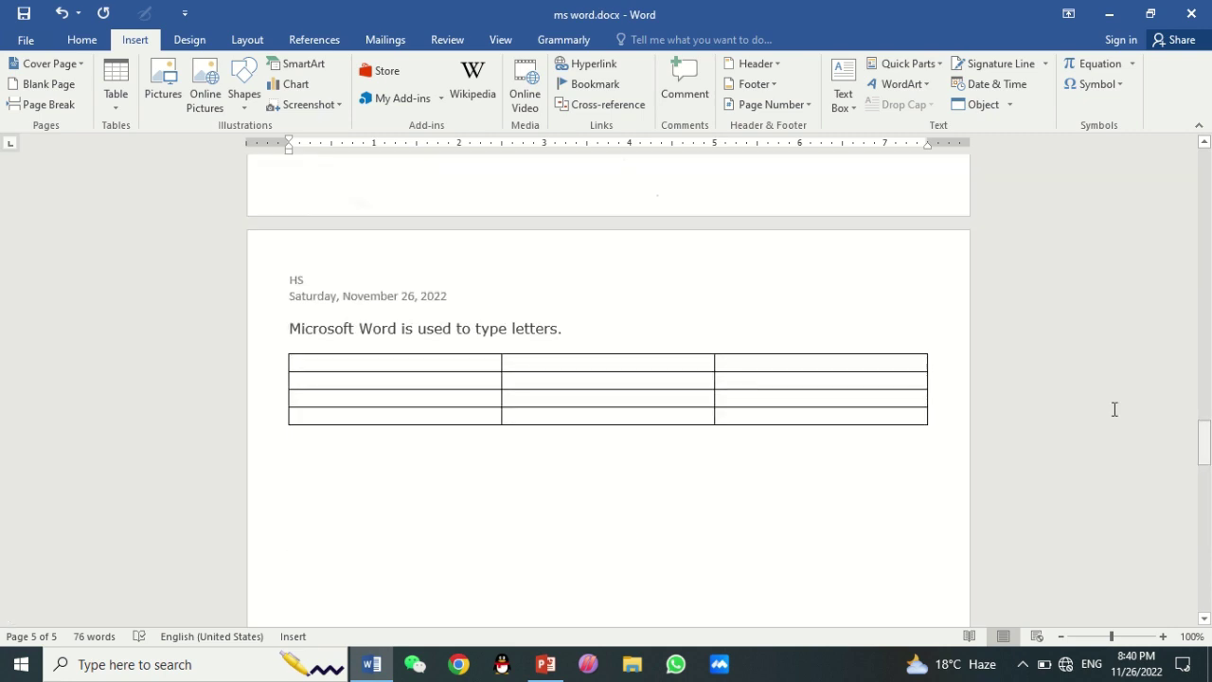
left_click(582, 329)
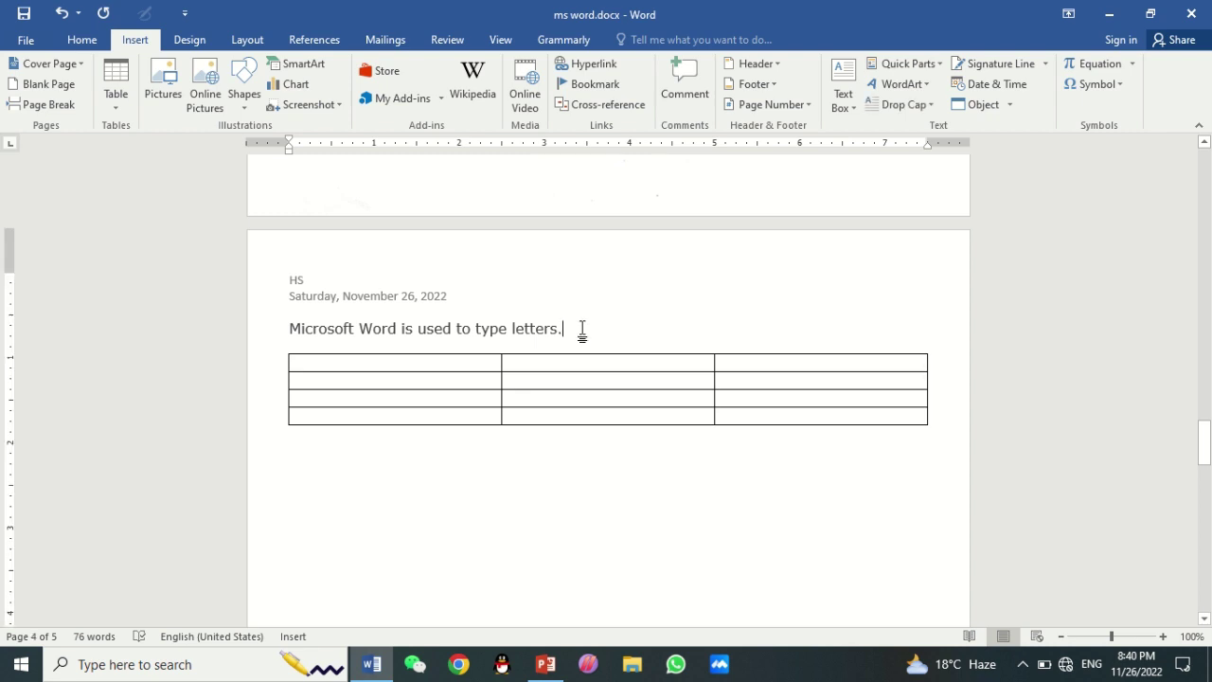
left_click(60, 105)
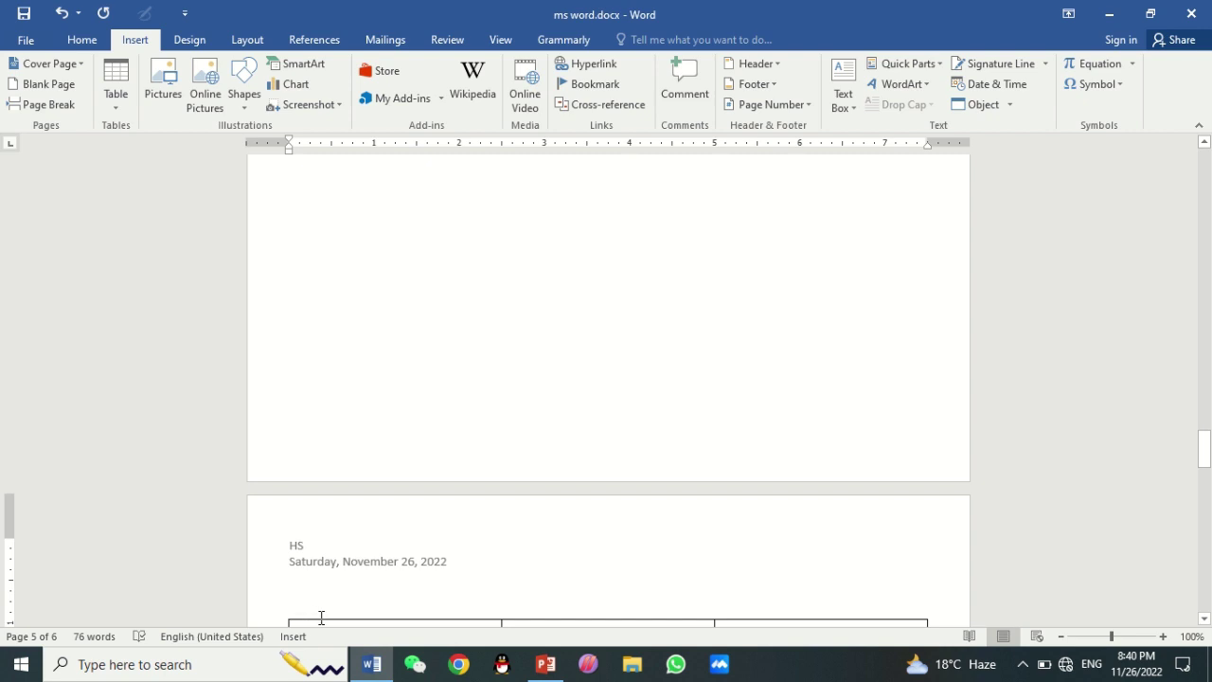
Add the built-in Integral cover page to the document.
left_click(62, 62)
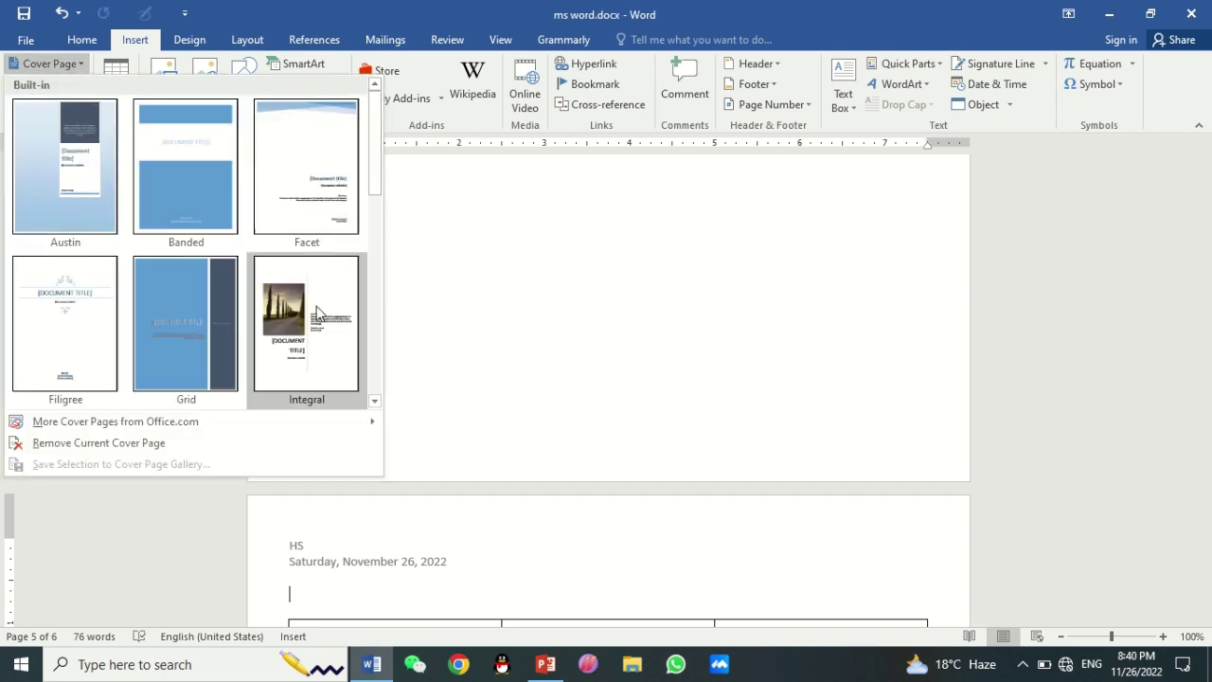
left_click(306, 308)
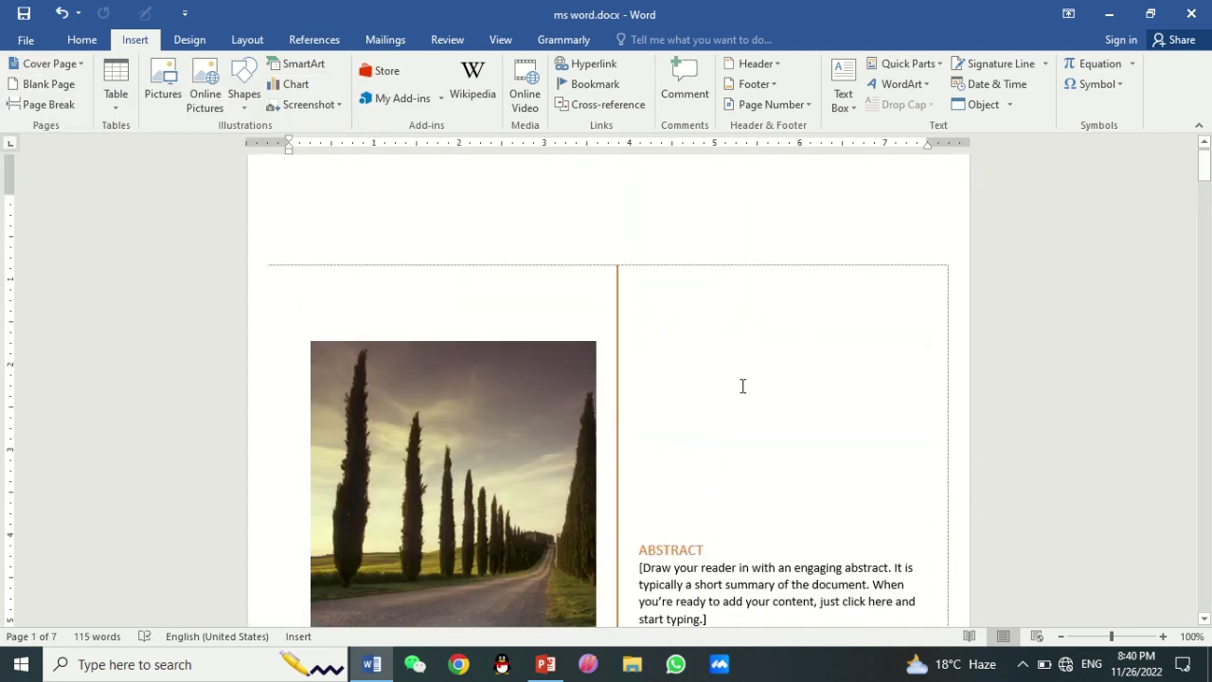
mouse_move(1207, 173)
left_mouse_down()
mouse_move(1210, 207)
mouse_move(1207, 163)
left_mouse_up()
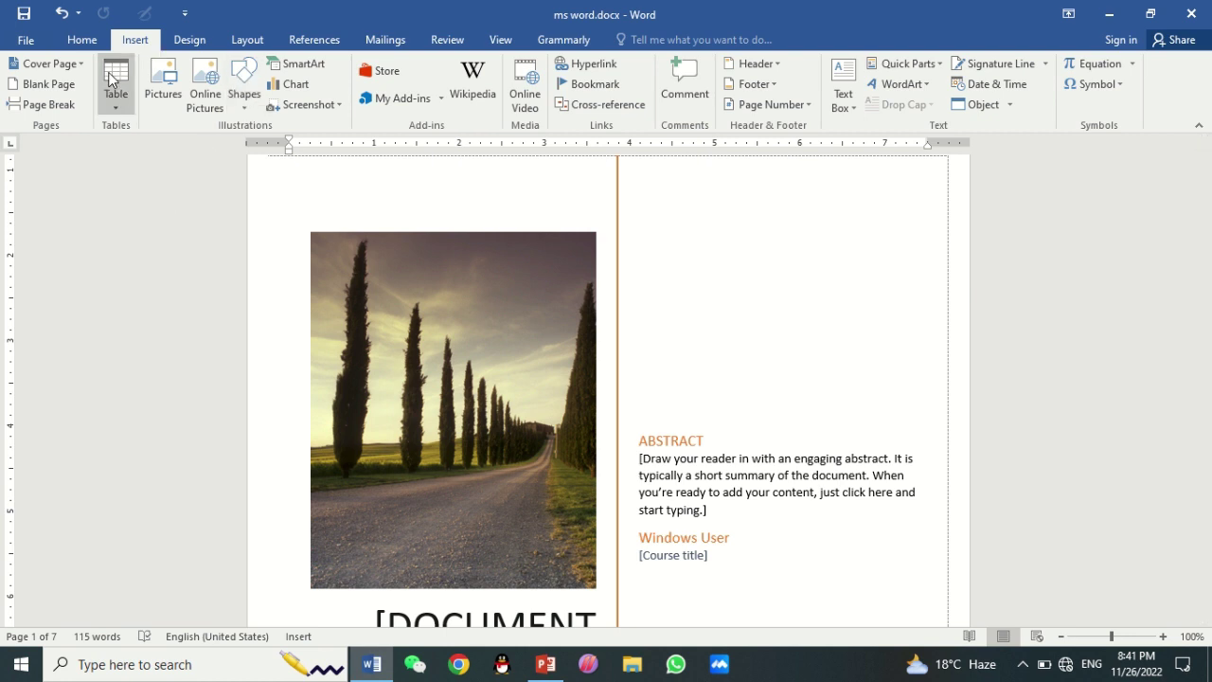
Examine the print preview and the orientation, paper size and margin choices in the print settings, then return to the document.
left_click(29, 42)
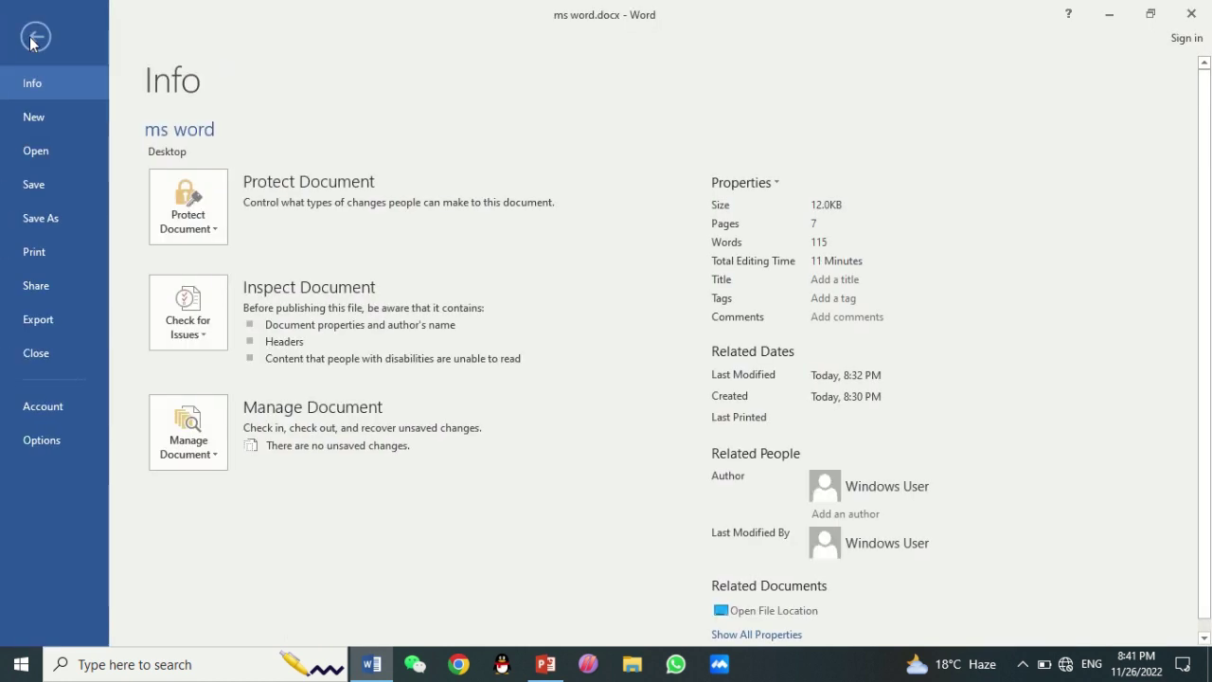
left_click(55, 252)
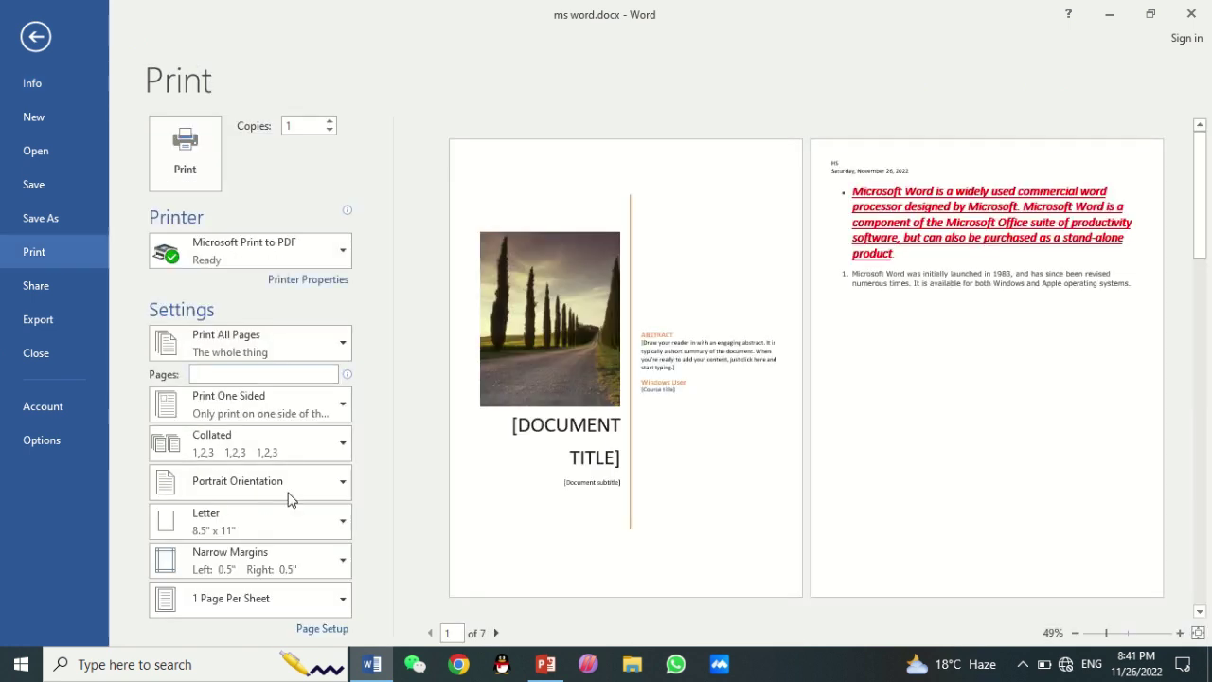
left_click(341, 485)
left_click(343, 486)
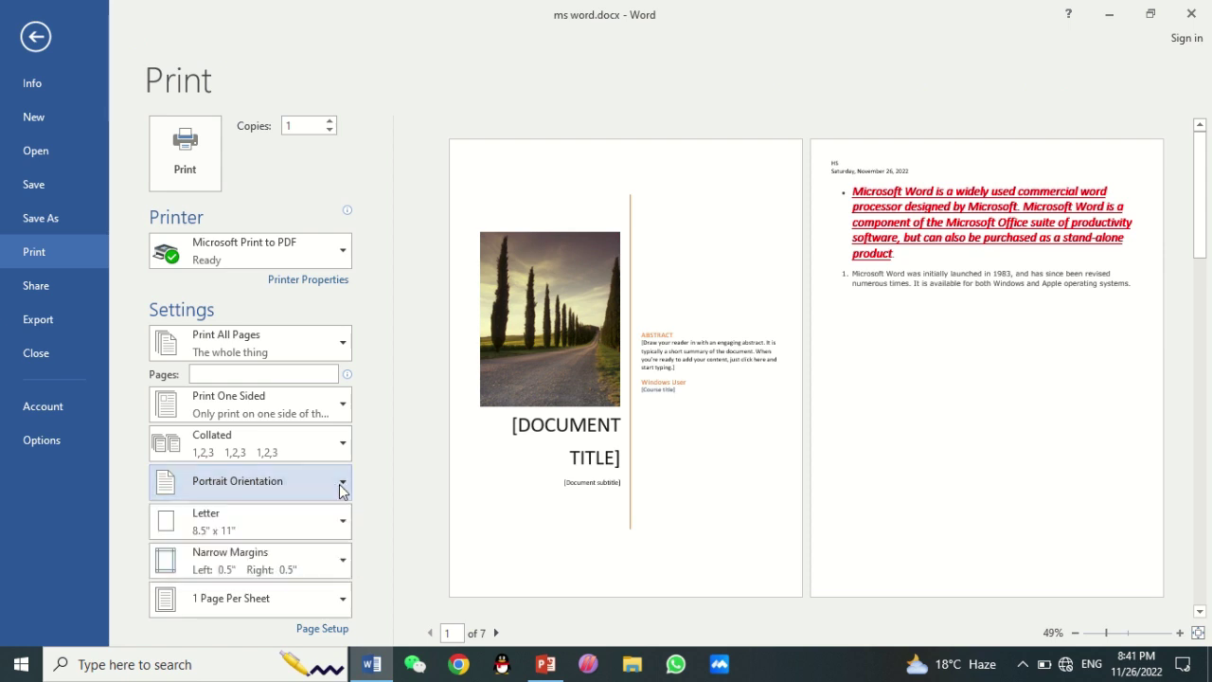
left_click(341, 519)
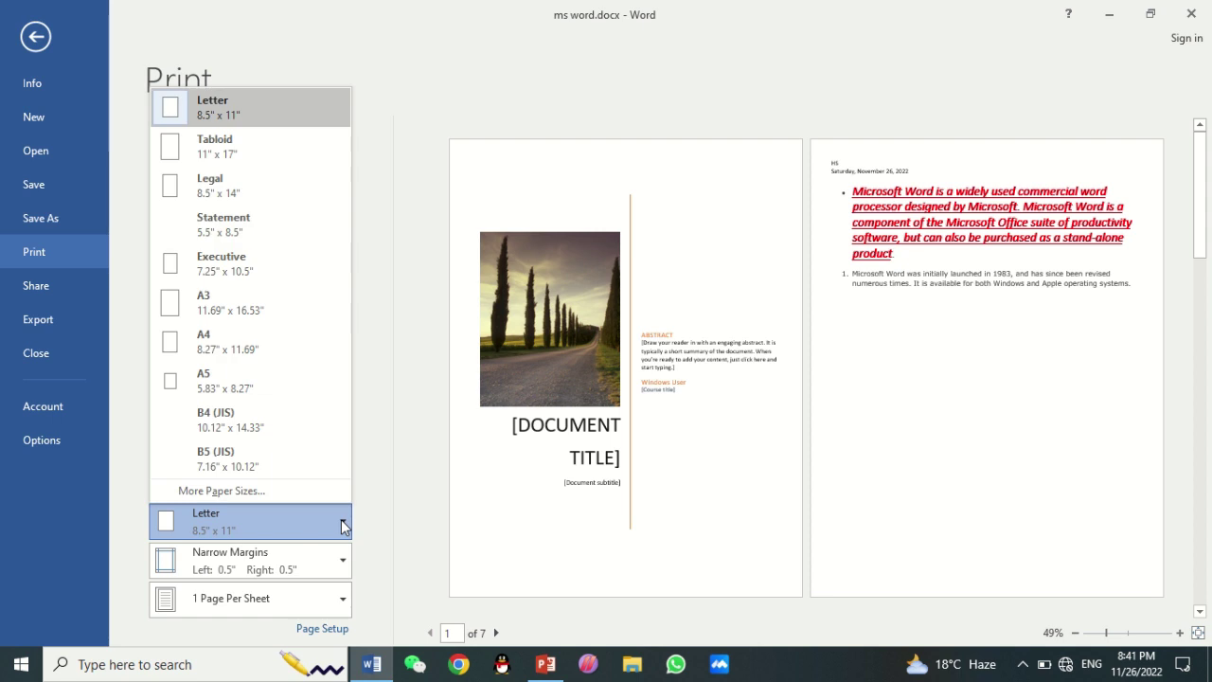
left_click(343, 527)
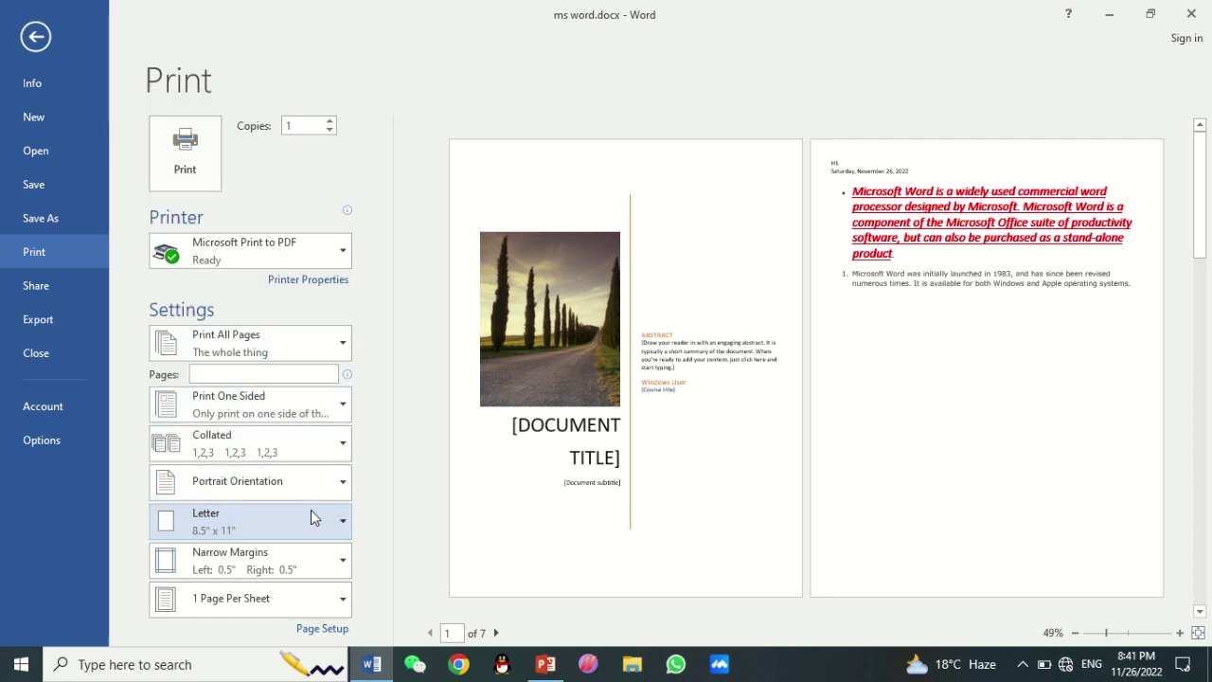
left_click(343, 561)
left_click(343, 562)
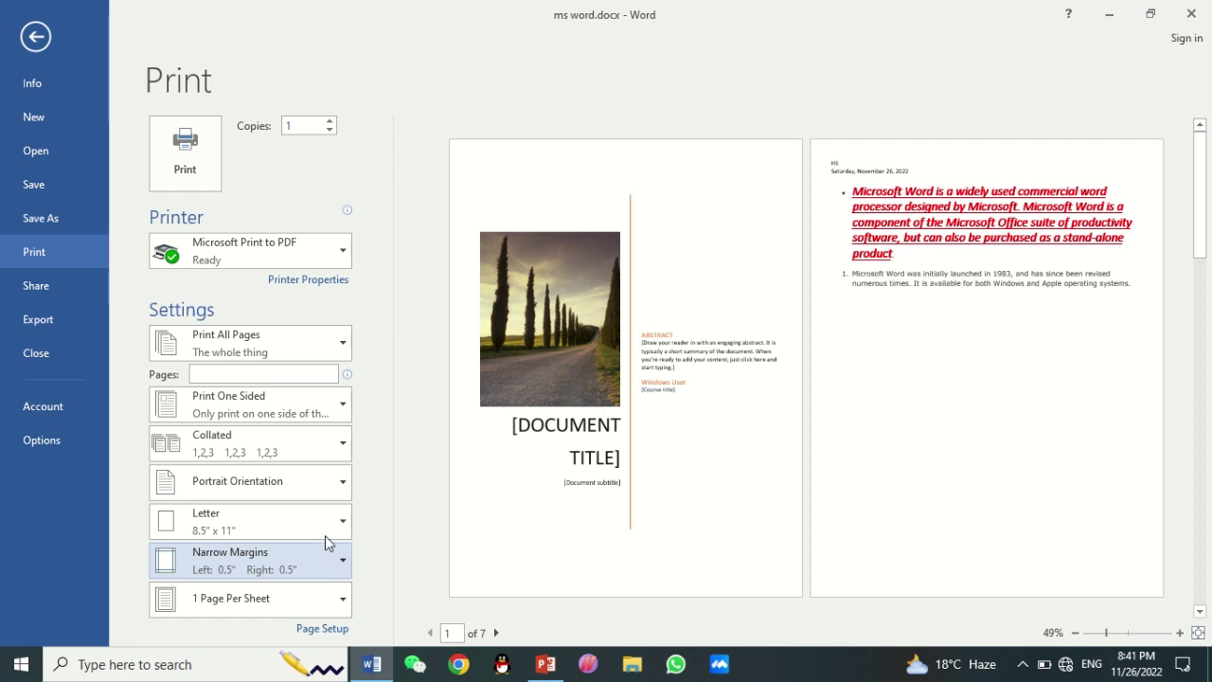
left_click(38, 41)
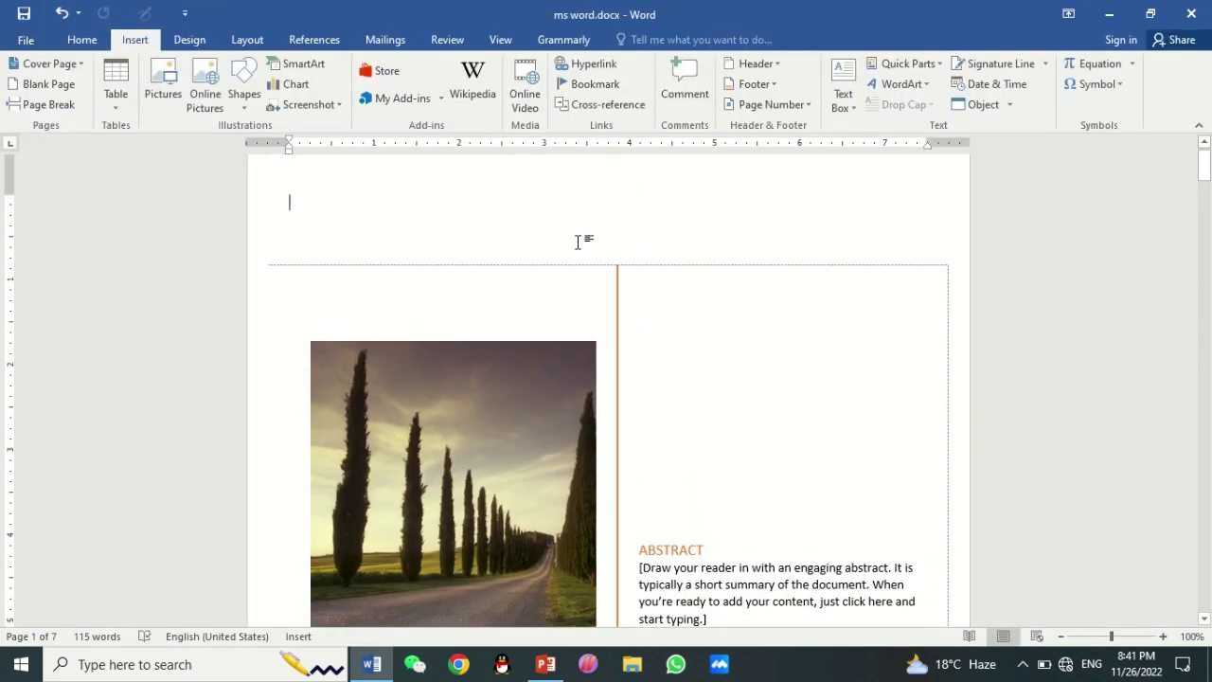
Close the ms word.docx document.
left_click(26, 40)
left_click(38, 353)
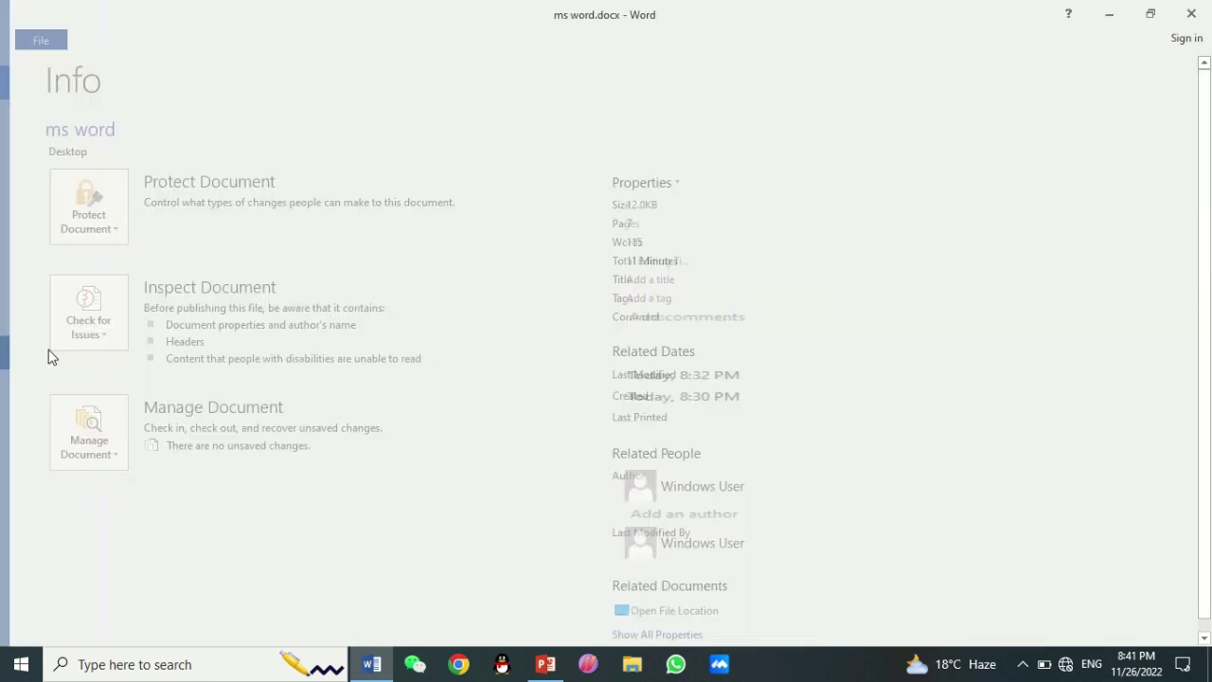